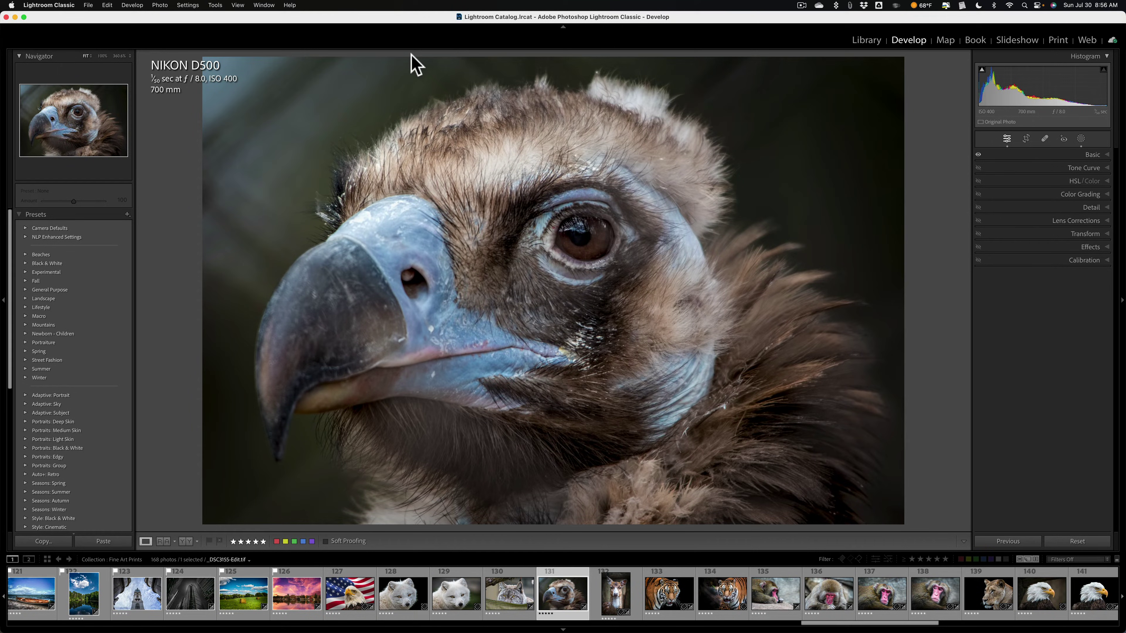
- Open Lightroom's catalog settings and reveal the catalog's Lightroom folder in Finder
{"action": "left_click", "coordinate": [361, 44]}
{"action": "left_click", "coordinate": [62, 5]}
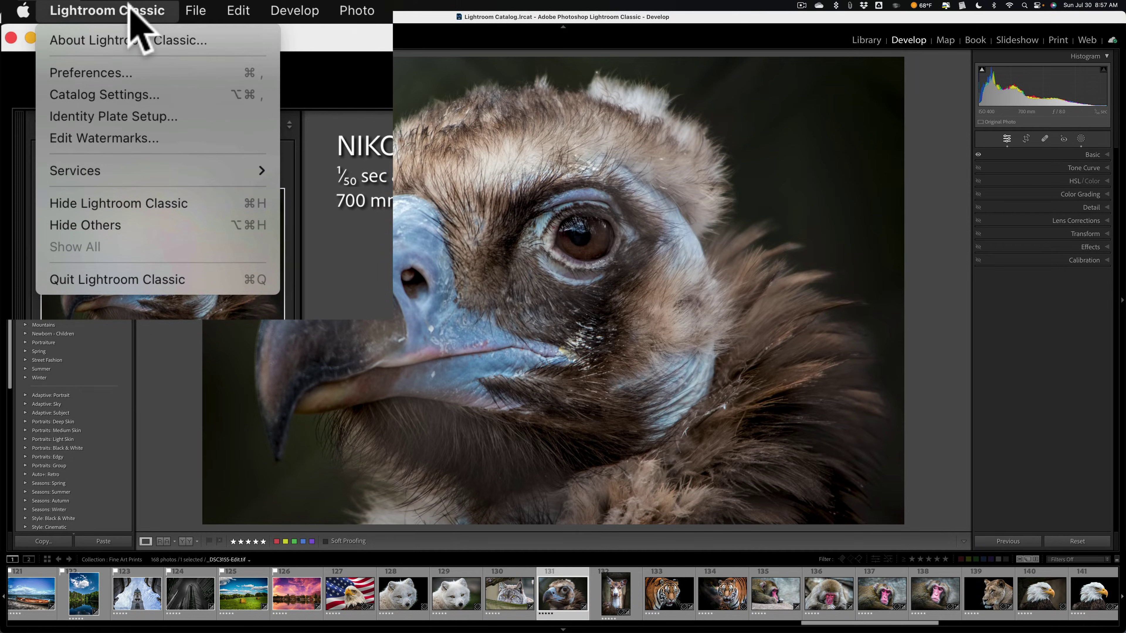
{"action": "left_click", "coordinate": [58, 43]}
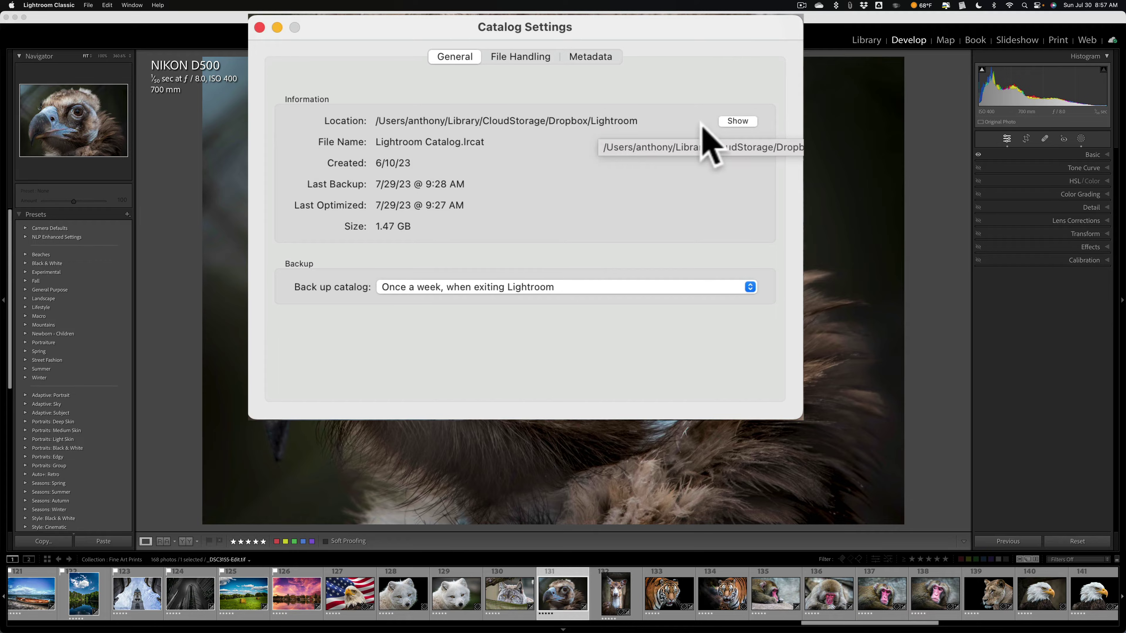
{"action": "left_click", "coordinate": [736, 124]}
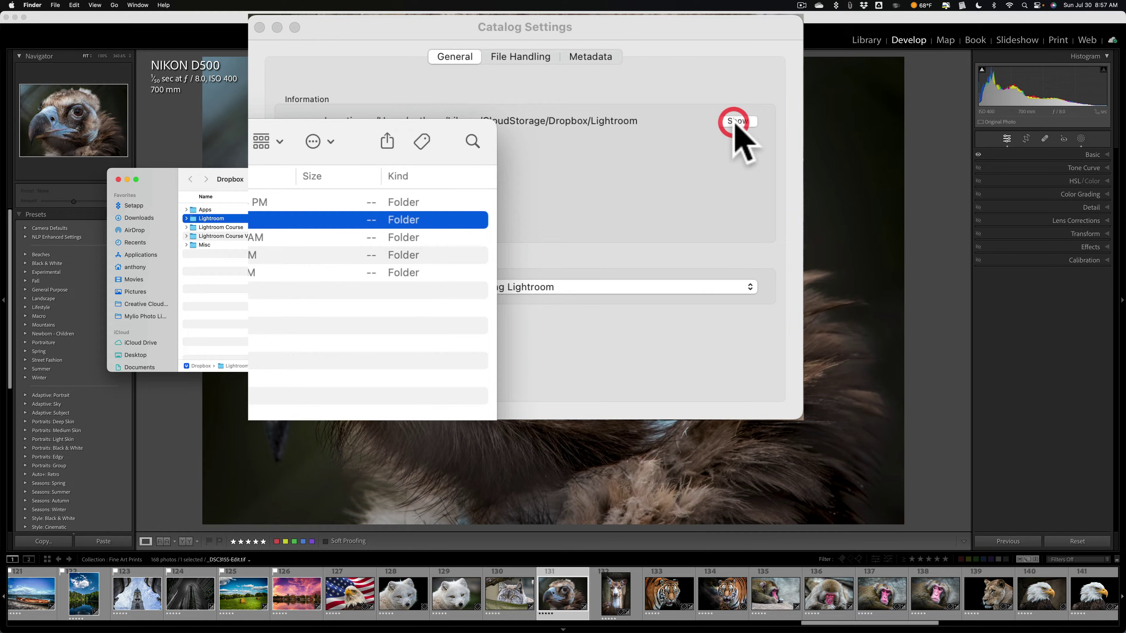
{"action": "left_click_drag", "start_coordinate": [270, 179], "coordinate": [548, 161]}
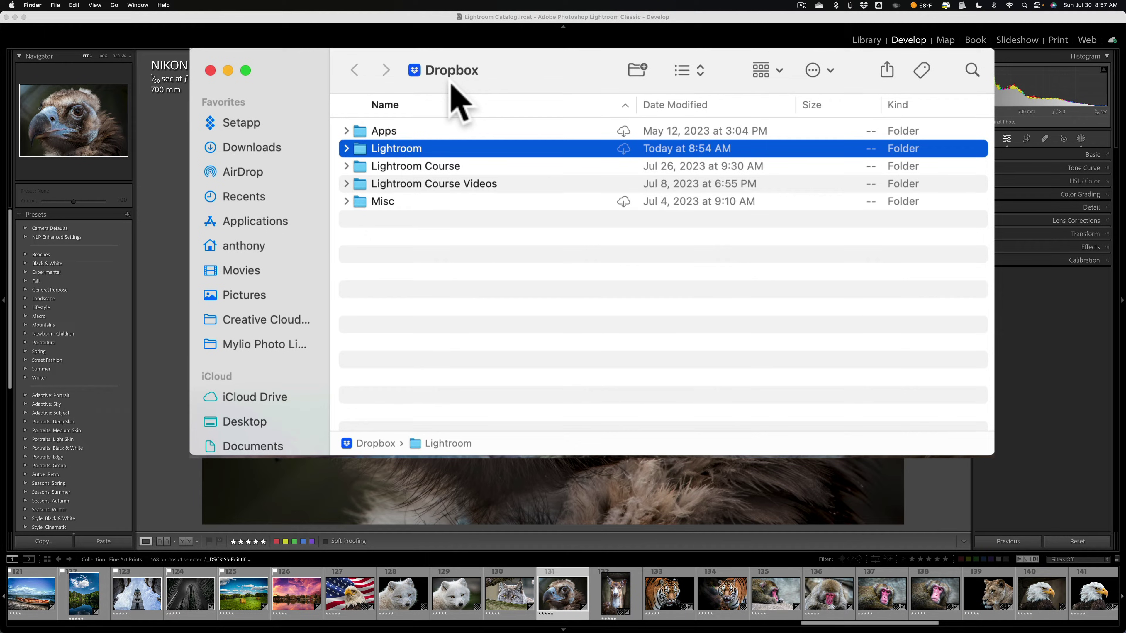
- Inspect the Develop Presets folder inside Lightroom Settings and return to the Dropbox folder
{"action": "double_click", "coordinate": [390, 149]}
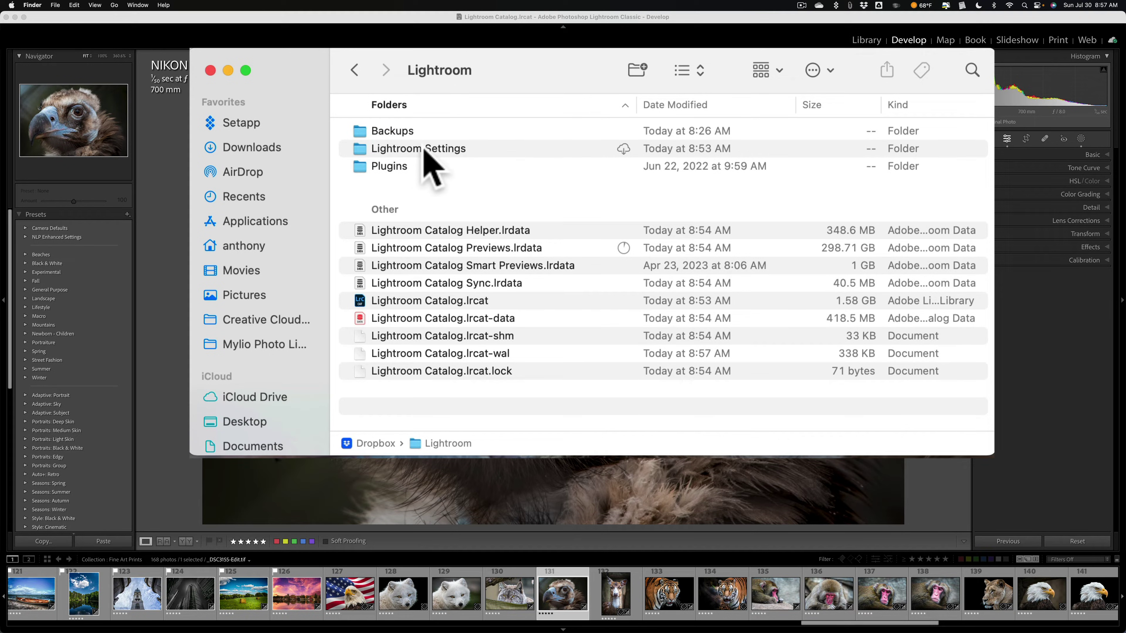
{"action": "double_click", "coordinate": [404, 150]}
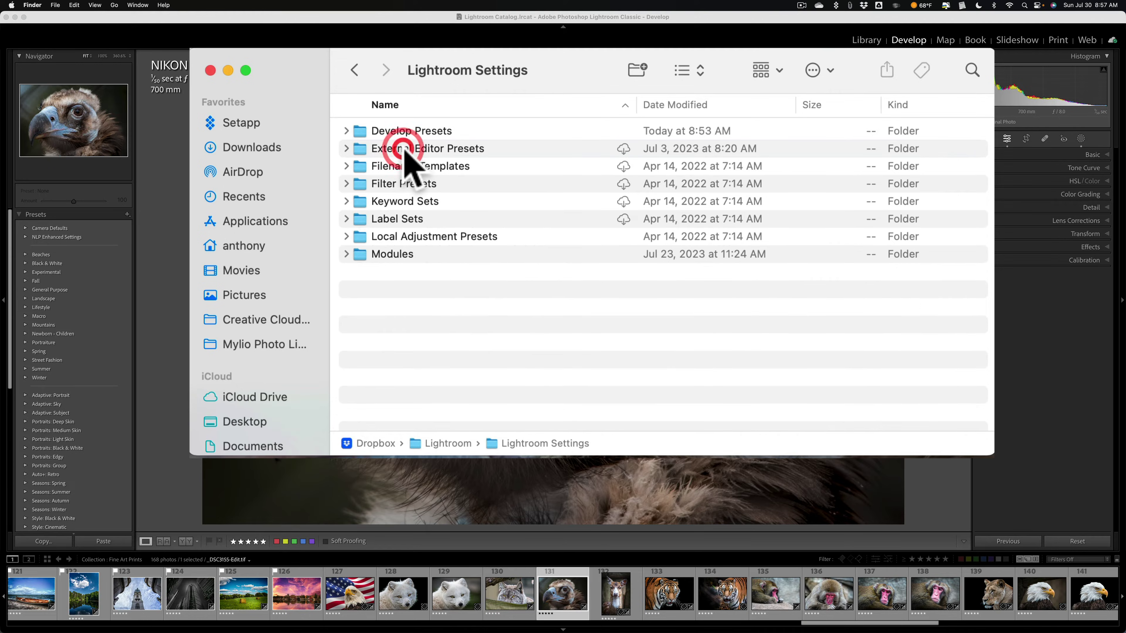
{"action": "double_click", "coordinate": [392, 132]}
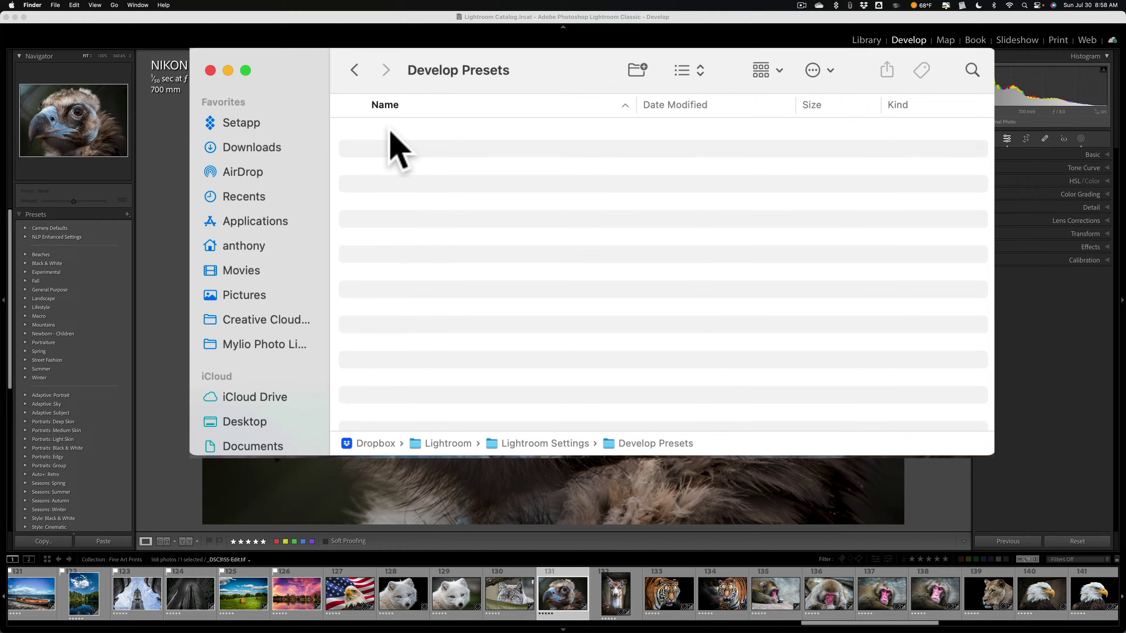
{"action": "left_click", "coordinate": [354, 70]}
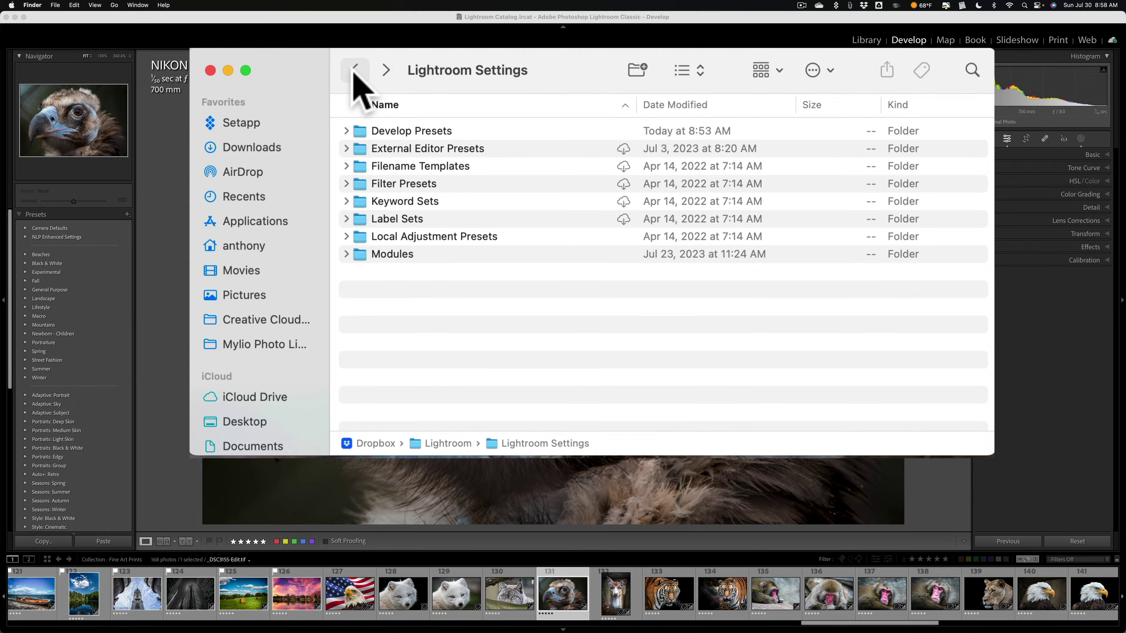
{"action": "left_click", "coordinate": [355, 70]}
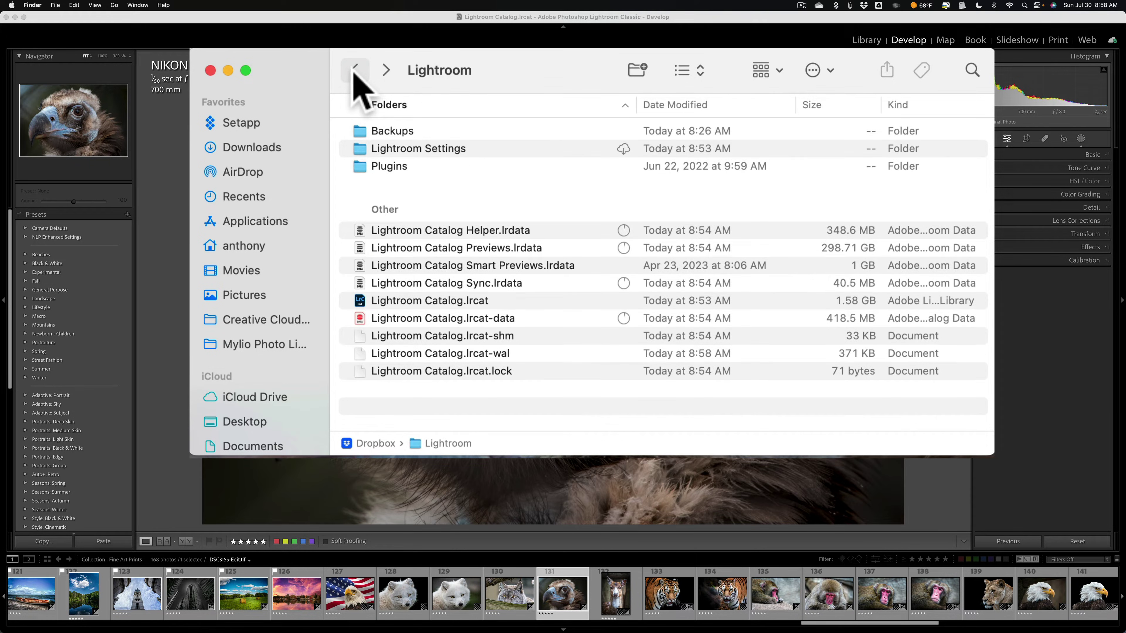
{"action": "left_click", "coordinate": [354, 71]}
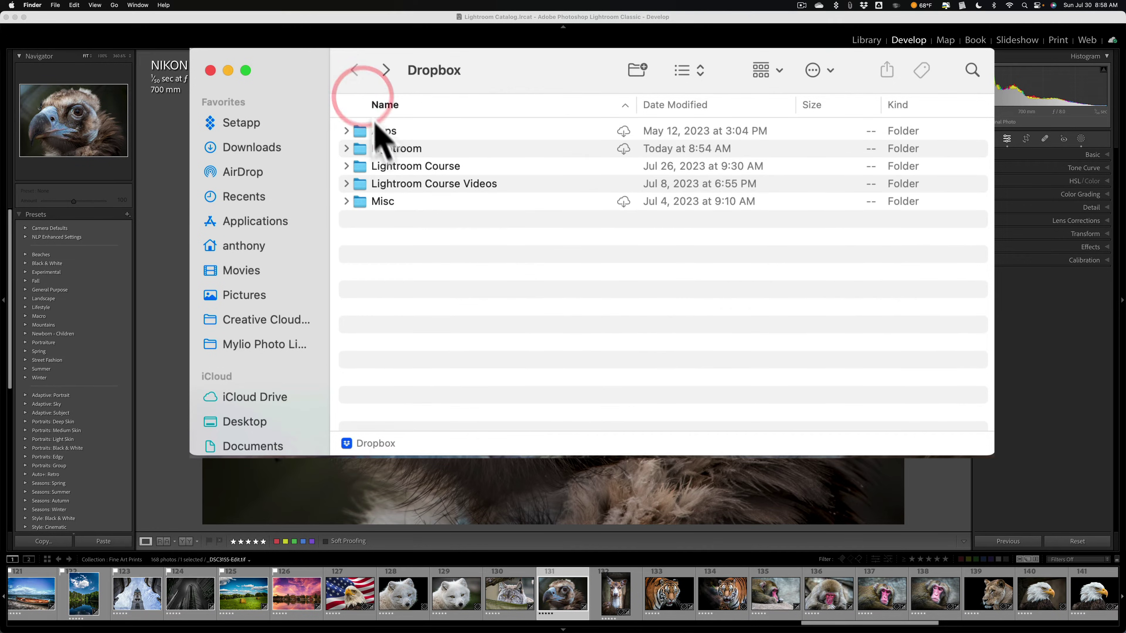
- Locate Lightroom Catalog.lrcat in the Dropbox Lightroom folder and close the Finder and Catalog Settings windows
{"action": "left_click", "coordinate": [381, 148]}
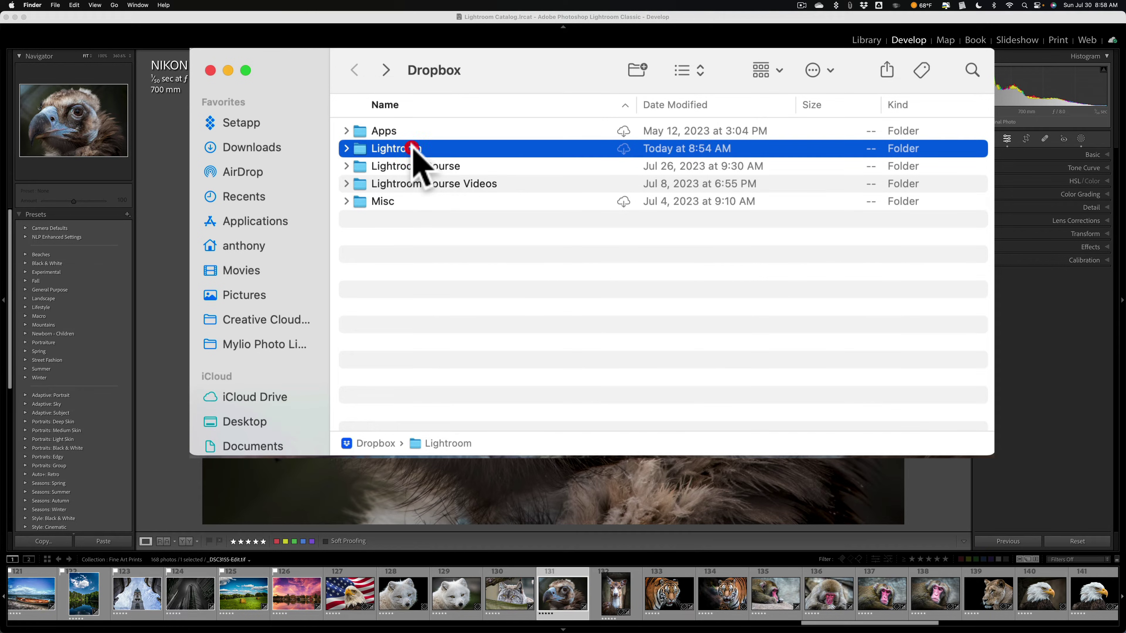
{"action": "double_click", "coordinate": [414, 148]}
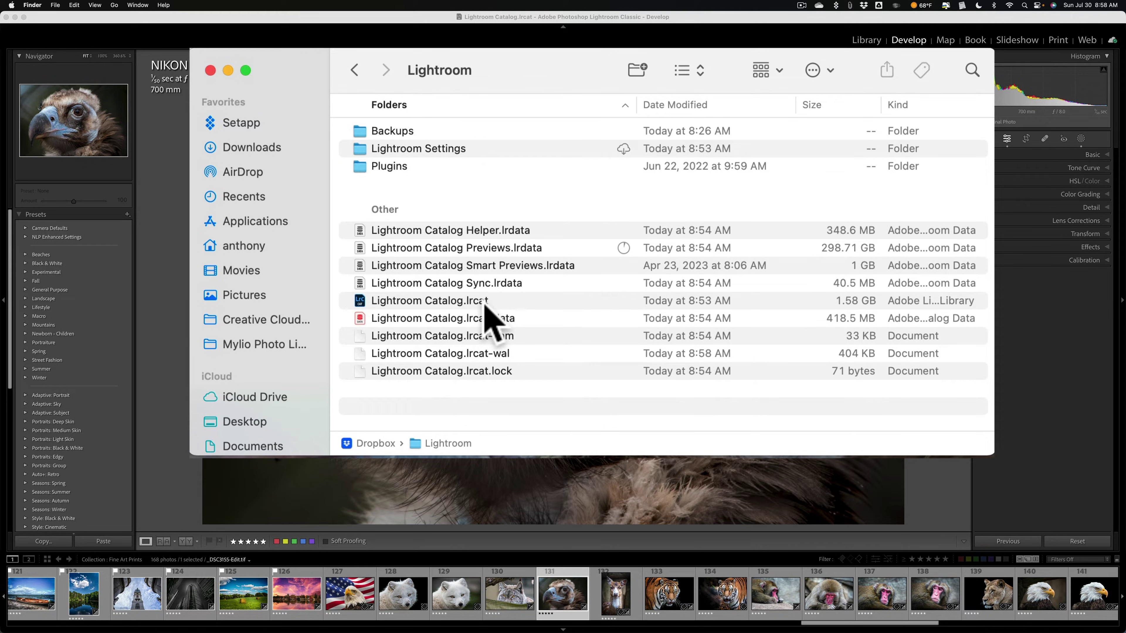
{"action": "left_click", "coordinate": [449, 301]}
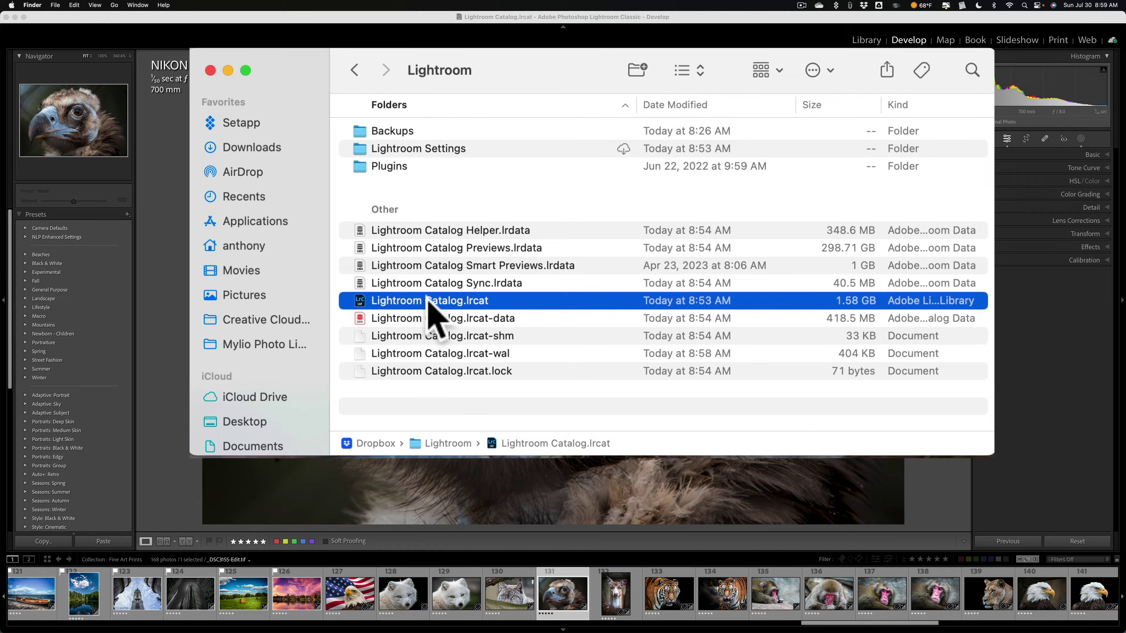
{"action": "left_click", "coordinate": [211, 71]}
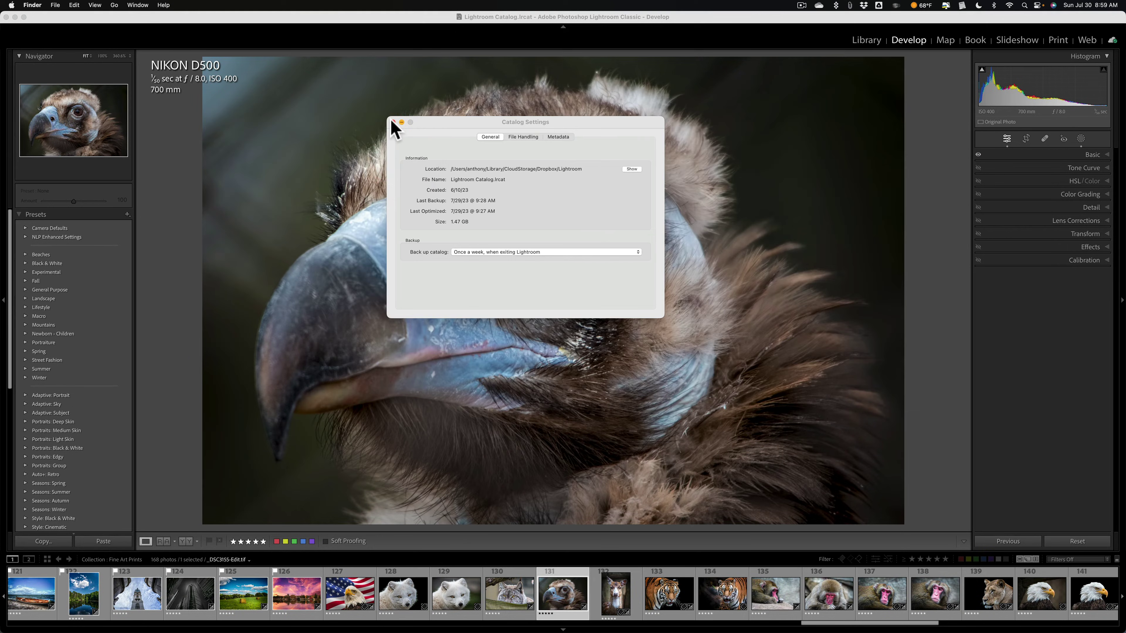
{"action": "left_click", "coordinate": [392, 123]}
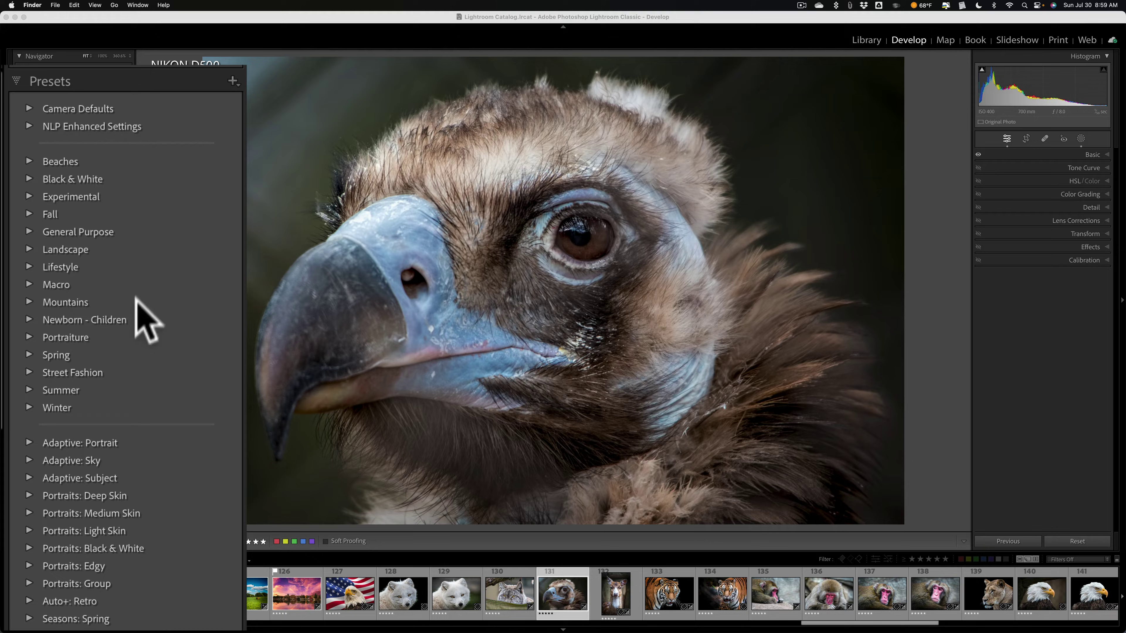
- Expand the Beaches preset group and reveal its Beatiful Beach preset file in Finder
{"action": "left_click", "coordinate": [30, 161]}
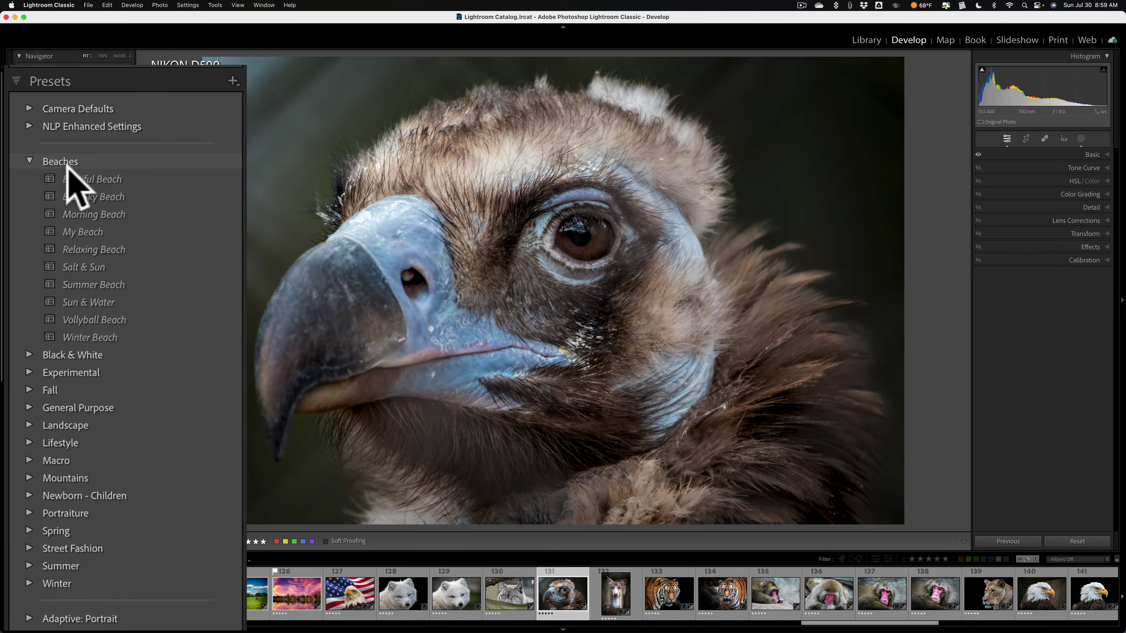
{"action": "right_click", "coordinate": [99, 177]}
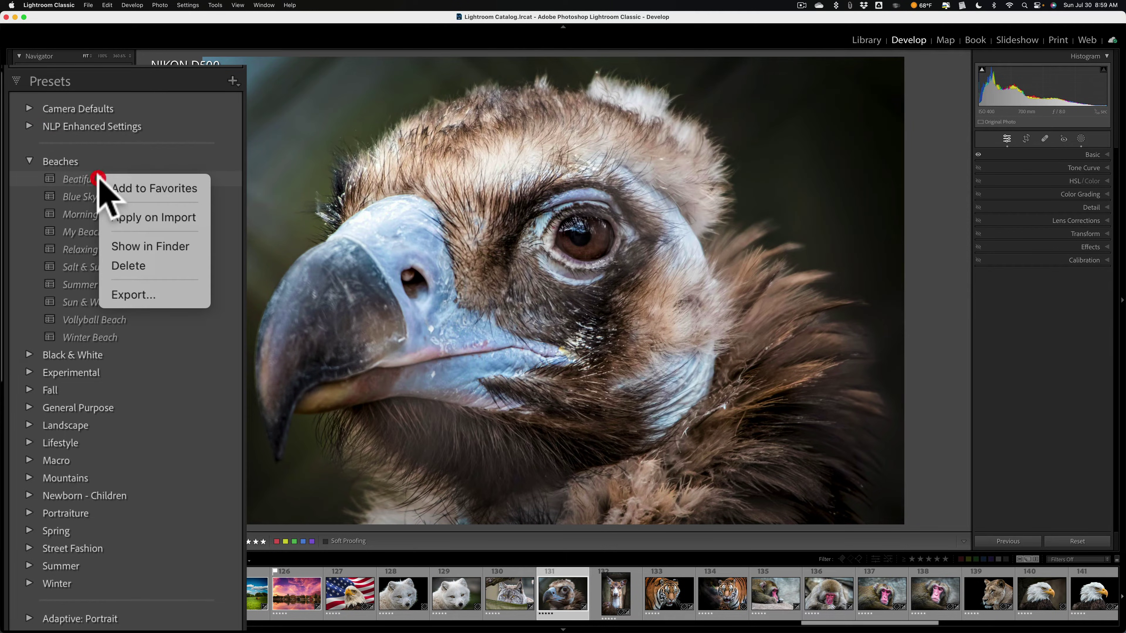
{"action": "left_click", "coordinate": [167, 246]}
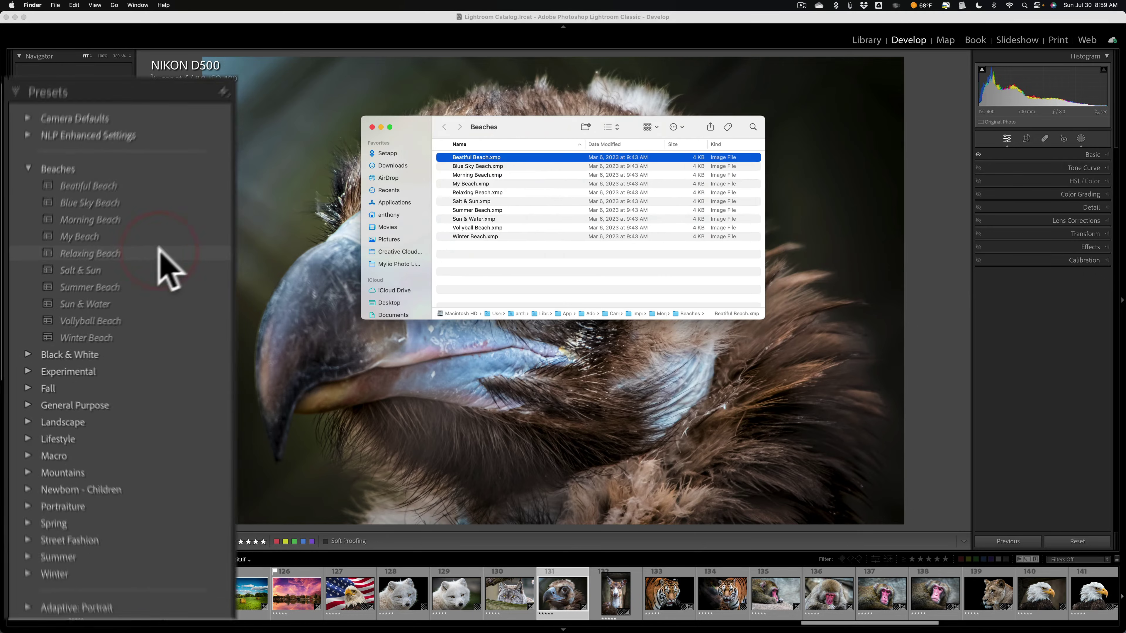
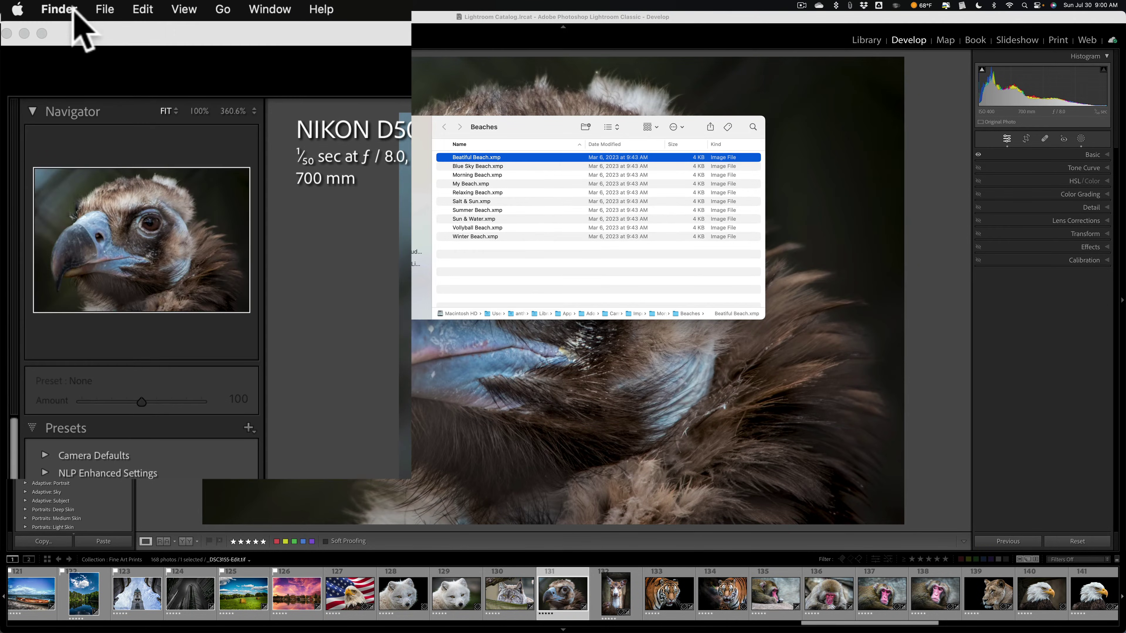
- Hide the path bar of the Beaches Finder window and show it again
{"action": "left_click", "coordinate": [182, 9]}
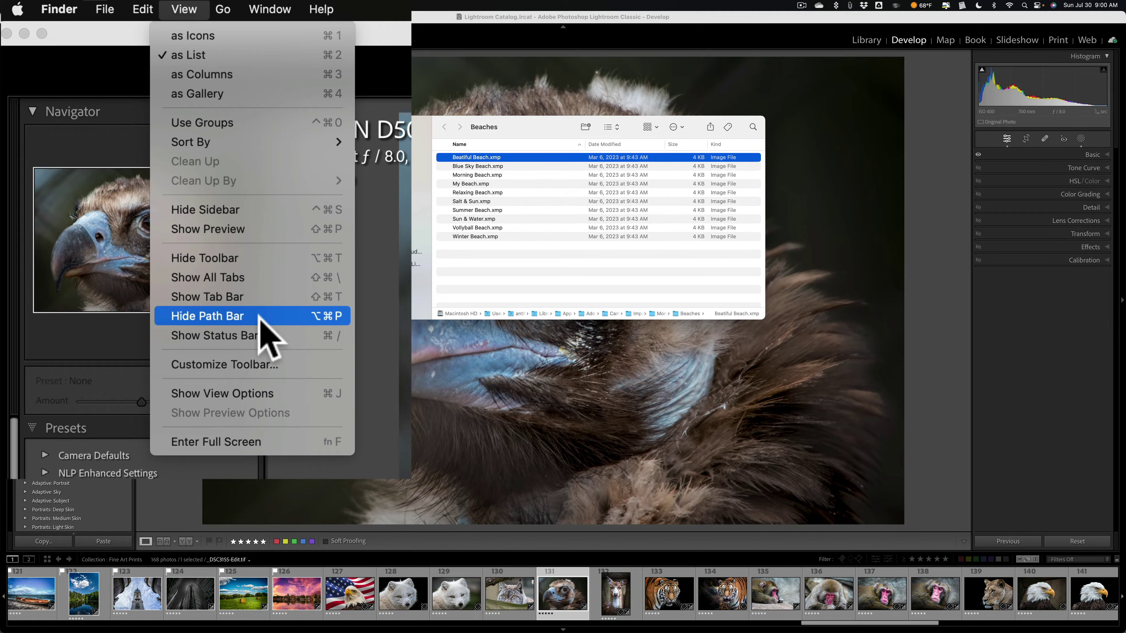
{"action": "left_click", "coordinate": [268, 316]}
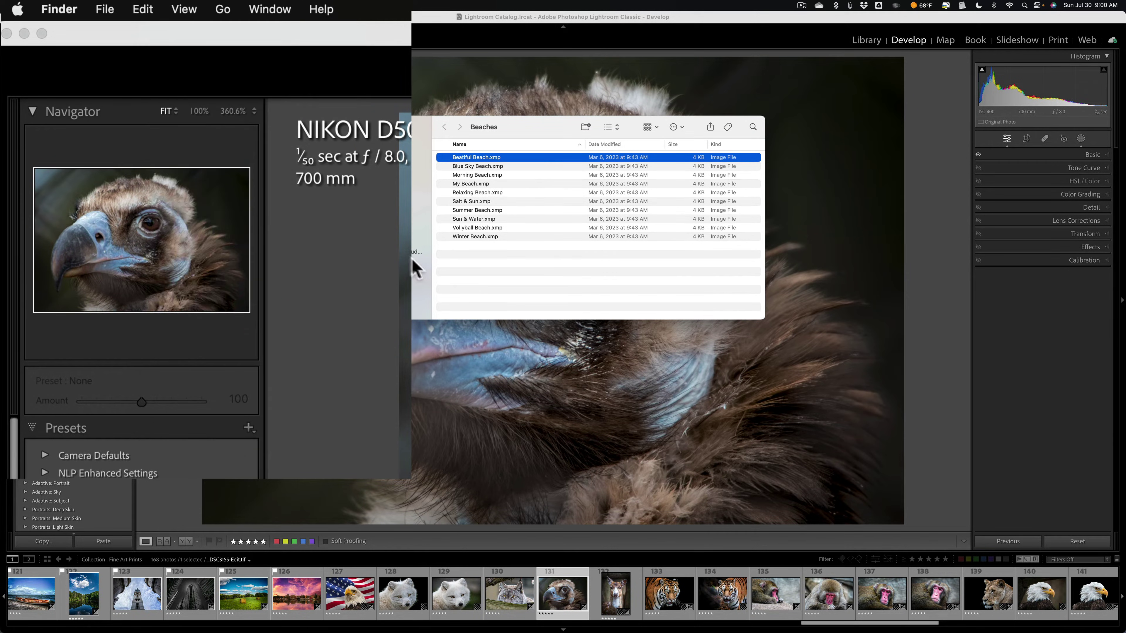
{"action": "left_click", "coordinate": [184, 9]}
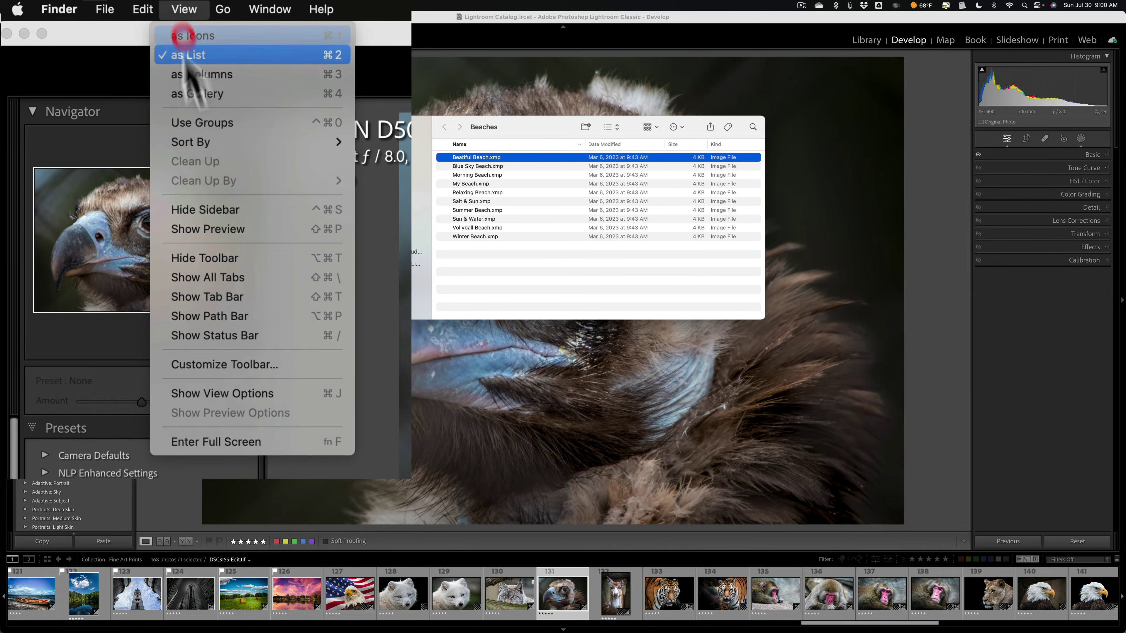
{"action": "left_click", "coordinate": [226, 317]}
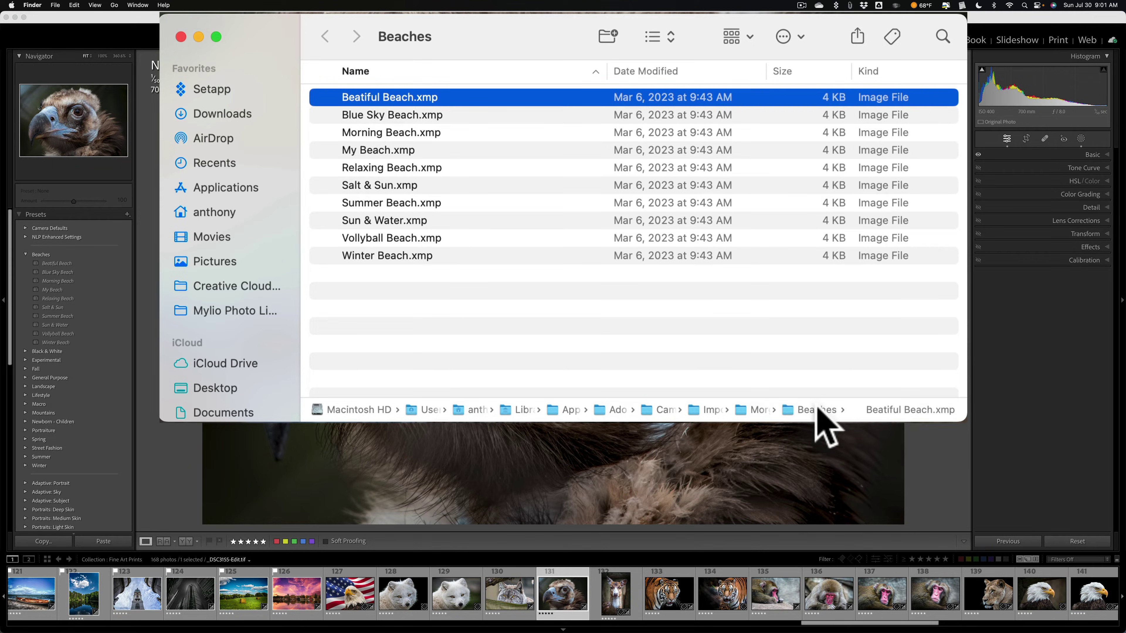
- Go up from the Beaches folder through Morganti Lightroom Presets to the ImportedSettings folder
{"action": "double_click", "coordinate": [757, 408]}
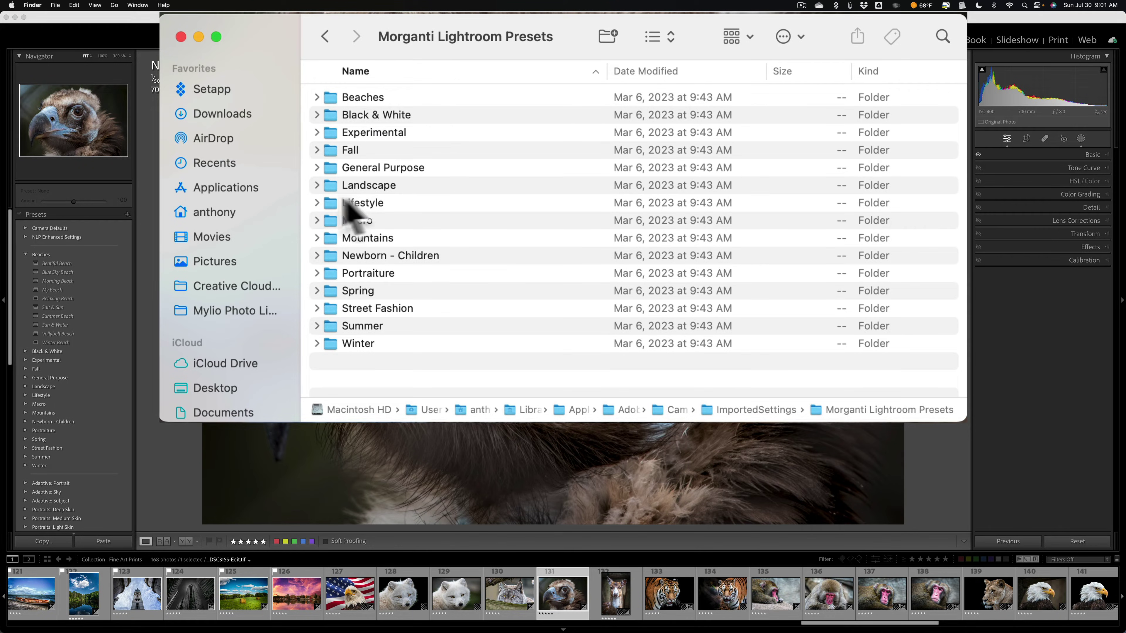
{"action": "double_click", "coordinate": [775, 409]}
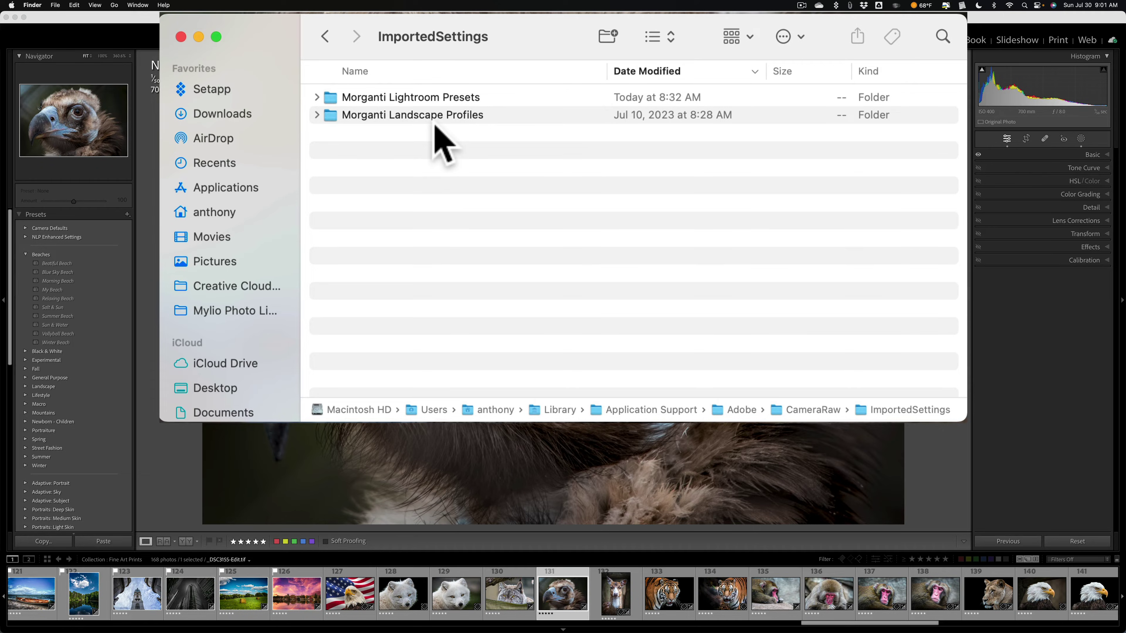
{"action": "scroll", "coordinate": [379, 95], "scroll_direction": "down", "scroll_amount": 1}
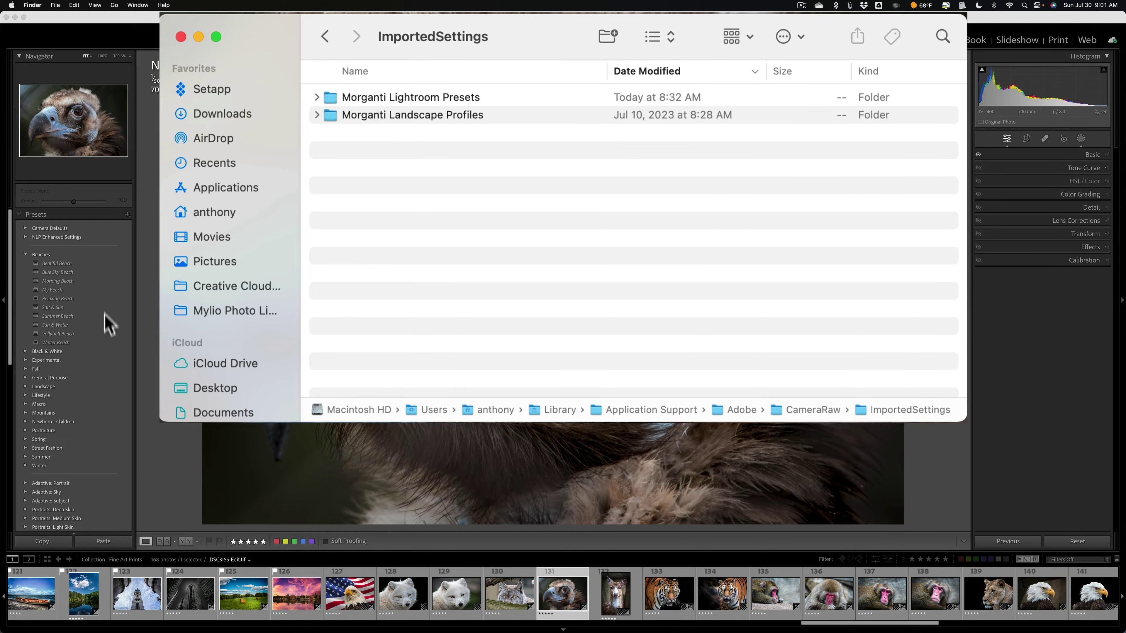
- Compress the Morganti Lightroom Presets and Morganti Landscape Profiles folders into separate ZIP archives
{"action": "right_click", "coordinate": [401, 98]}
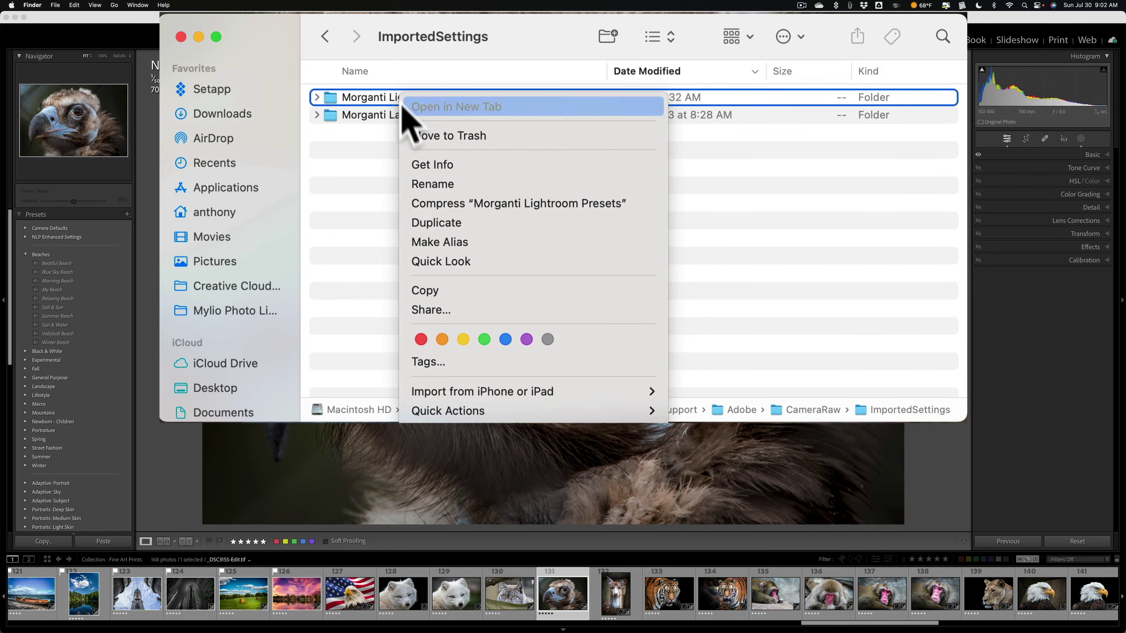
{"action": "left_click", "coordinate": [483, 204]}
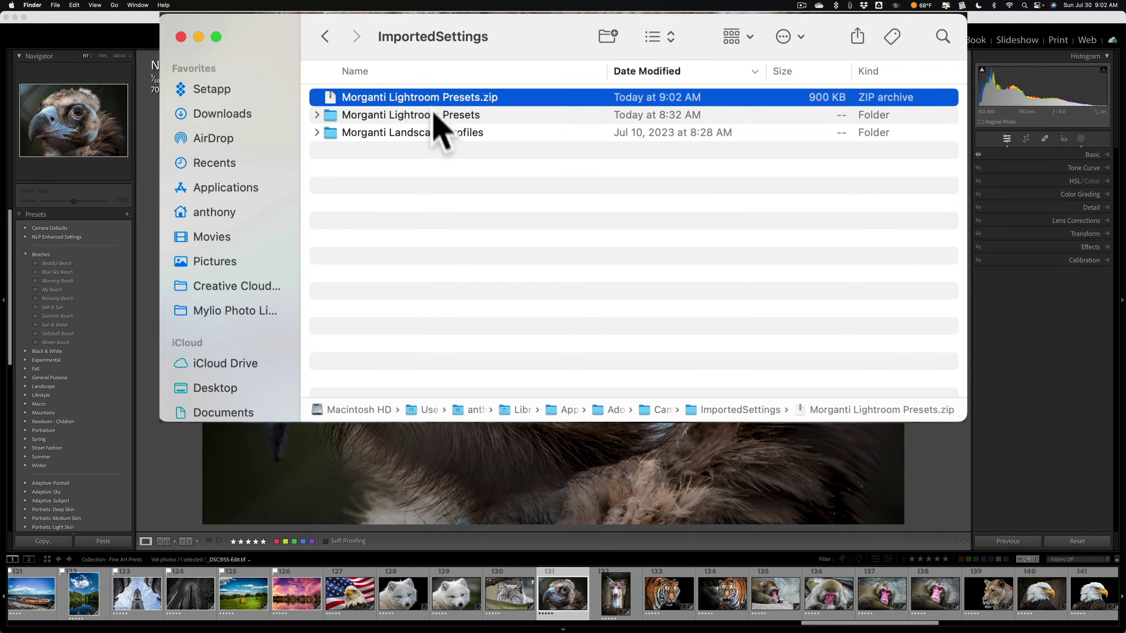
{"action": "left_click", "coordinate": [433, 133]}
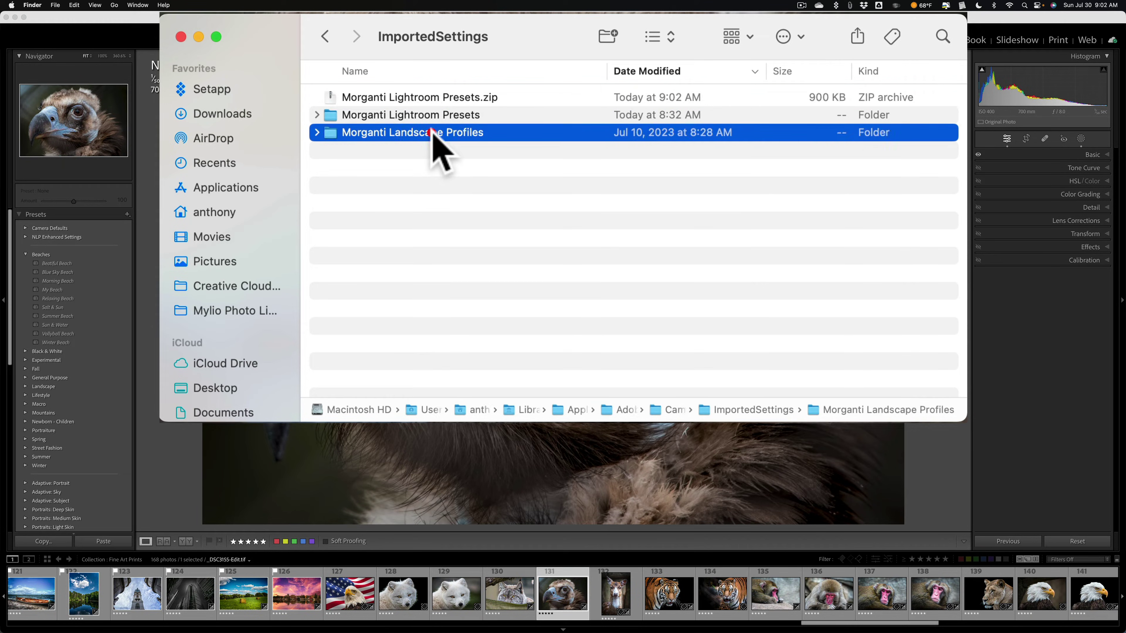
{"action": "right_click", "coordinate": [433, 133]}
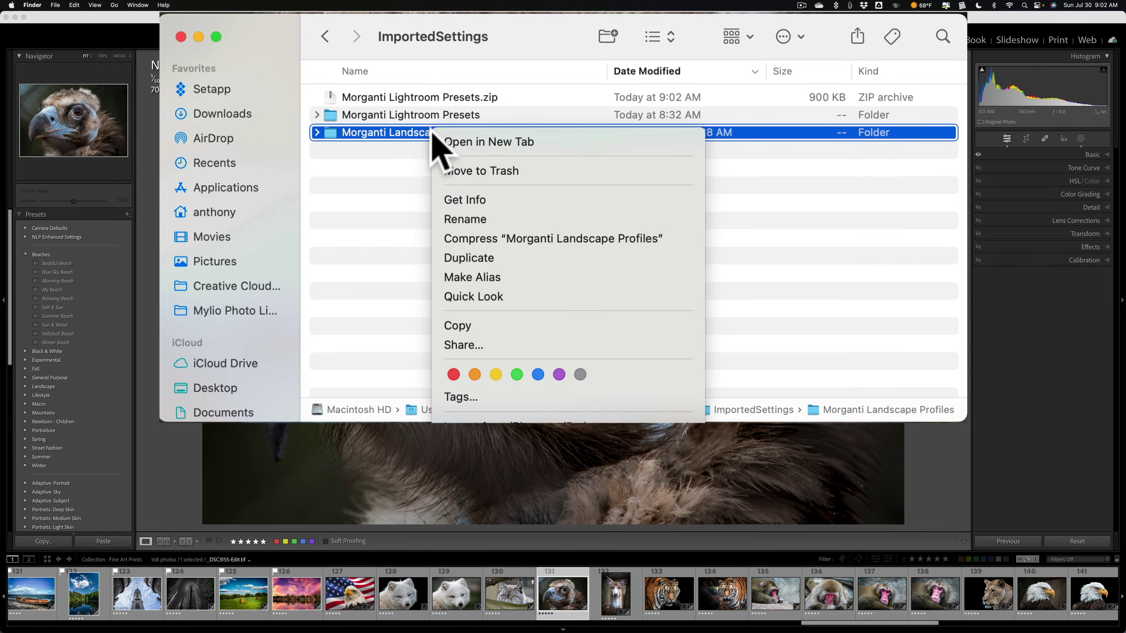
{"action": "left_click", "coordinate": [497, 240]}
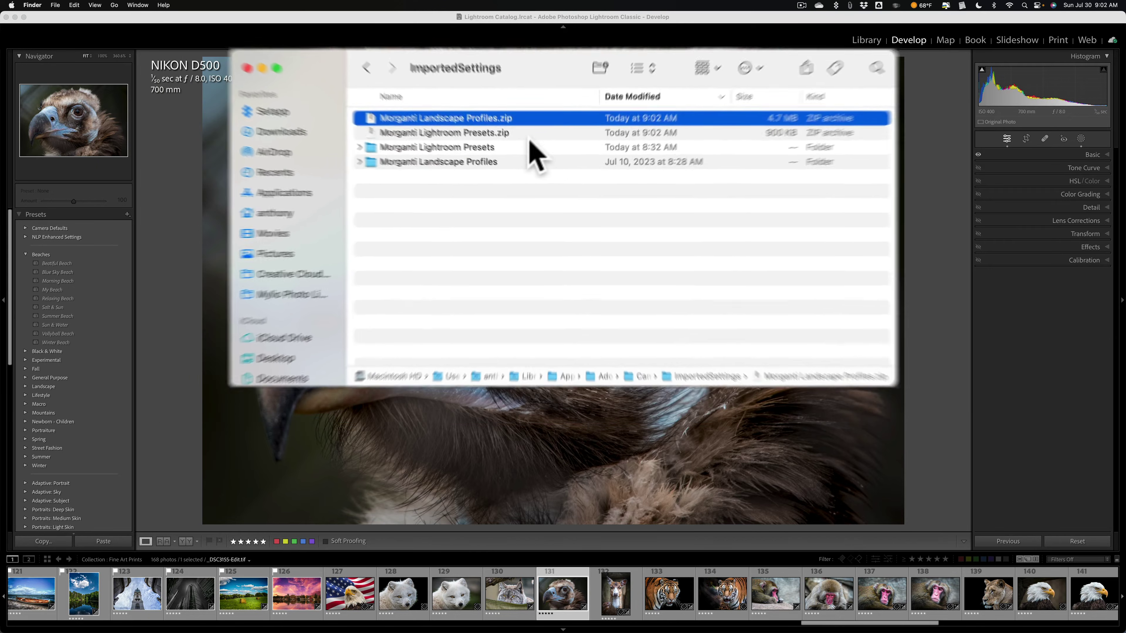
- Minimize Lightroom, move both ZIP archives from ImportedSettings to the desktop, and close the Finder window
{"action": "left_click", "coordinate": [48, 25]}
{"action": "left_click", "coordinate": [15, 17]}
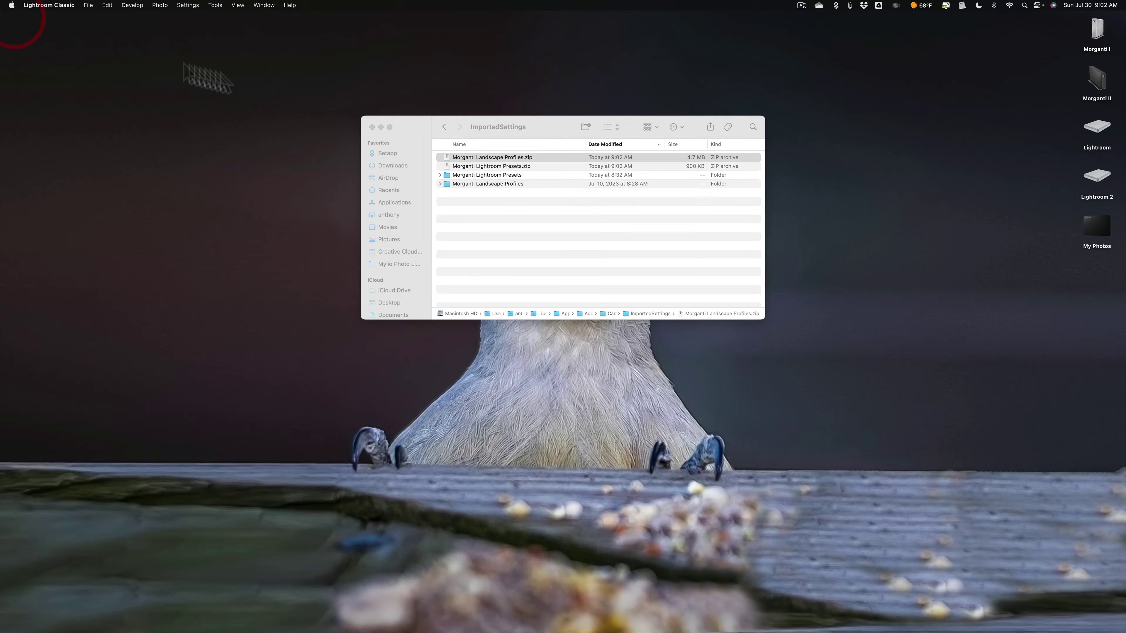
{"action": "left_click", "coordinate": [495, 157]}
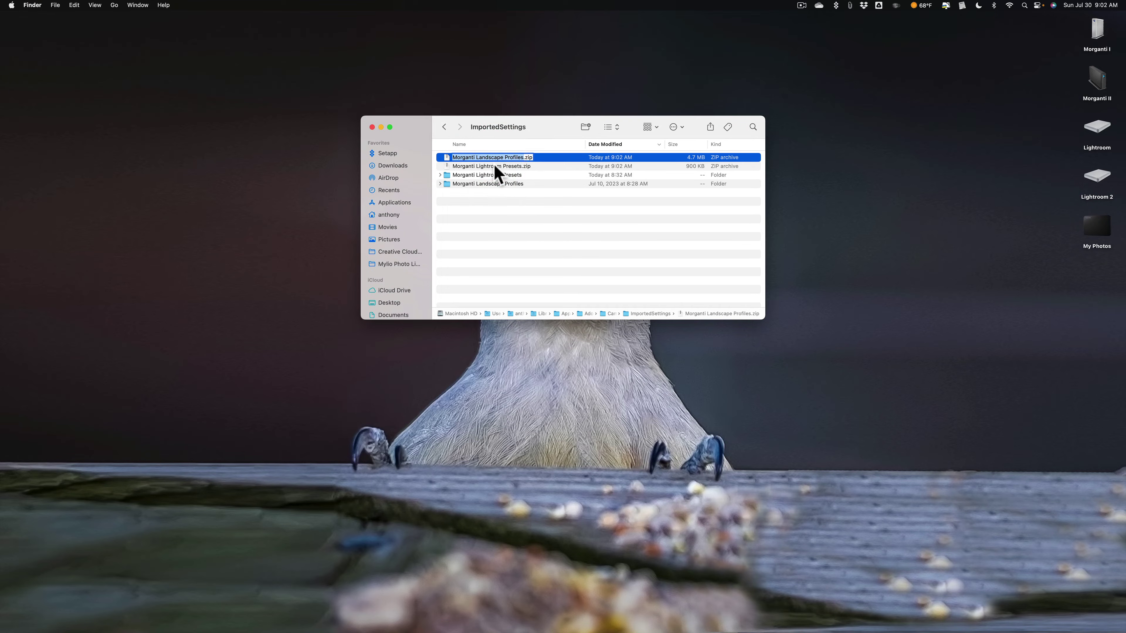
{"action": "left_click", "coordinate": [493, 166], "text": "super"}
{"action": "left_click_drag", "start_coordinate": [493, 166], "coordinate": [905, 204]}
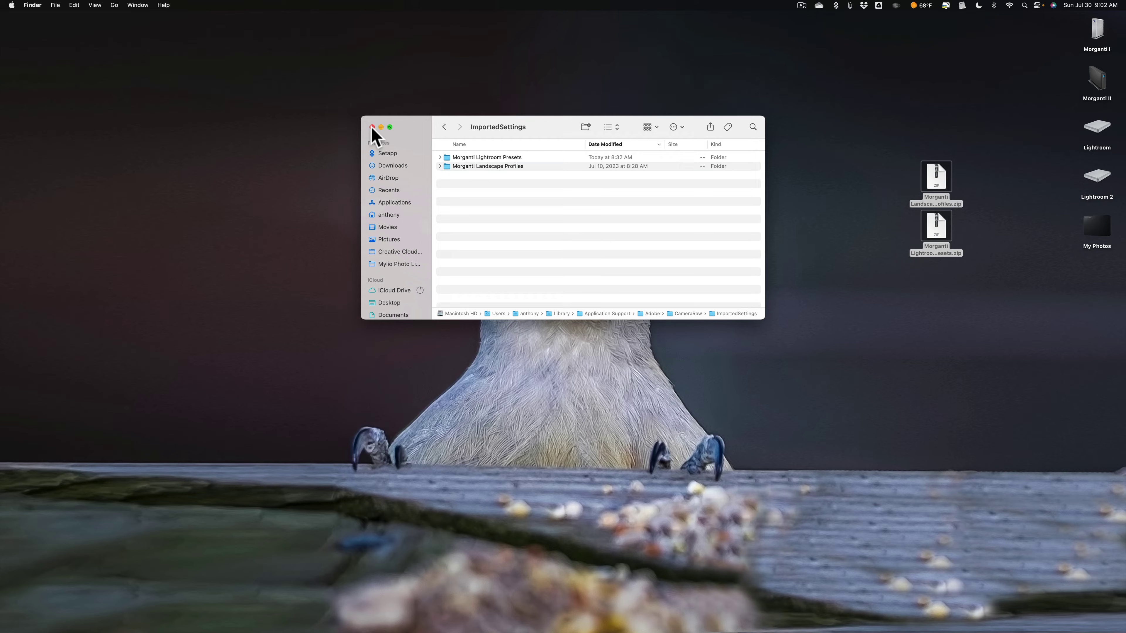
{"action": "left_click", "coordinate": [372, 128]}
{"action": "mouse_move", "coordinate": [850, 618]}
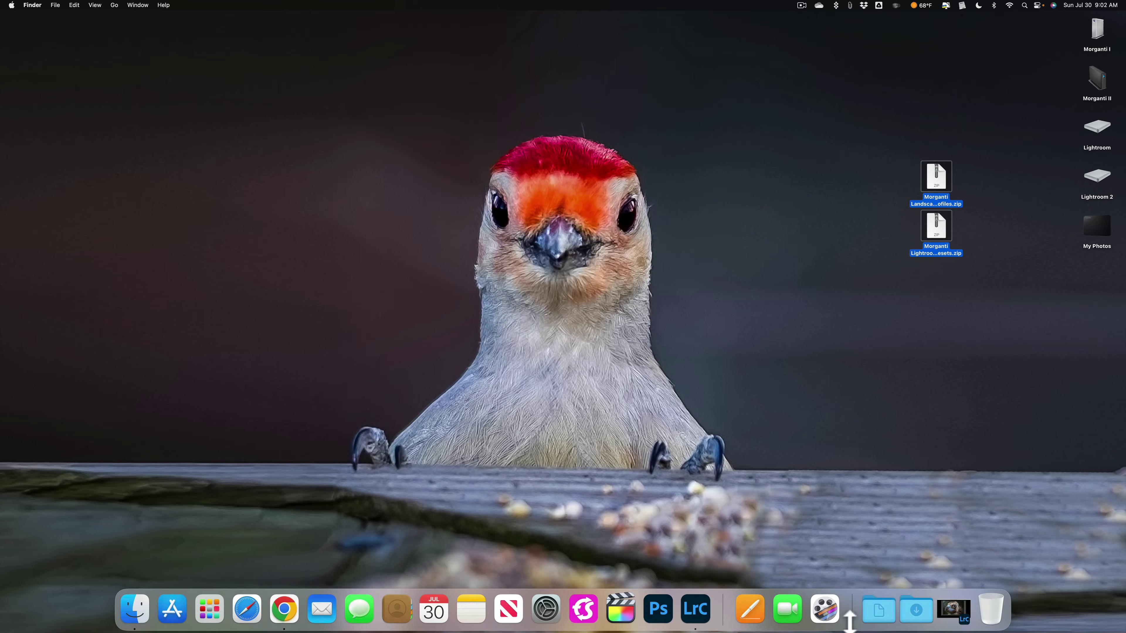
- Restore Lightroom, choose Morganti Lightroom Presets.zip from the desktop in the preset import dialog, and dismiss the dialog without importing
{"action": "left_click", "coordinate": [953, 610]}
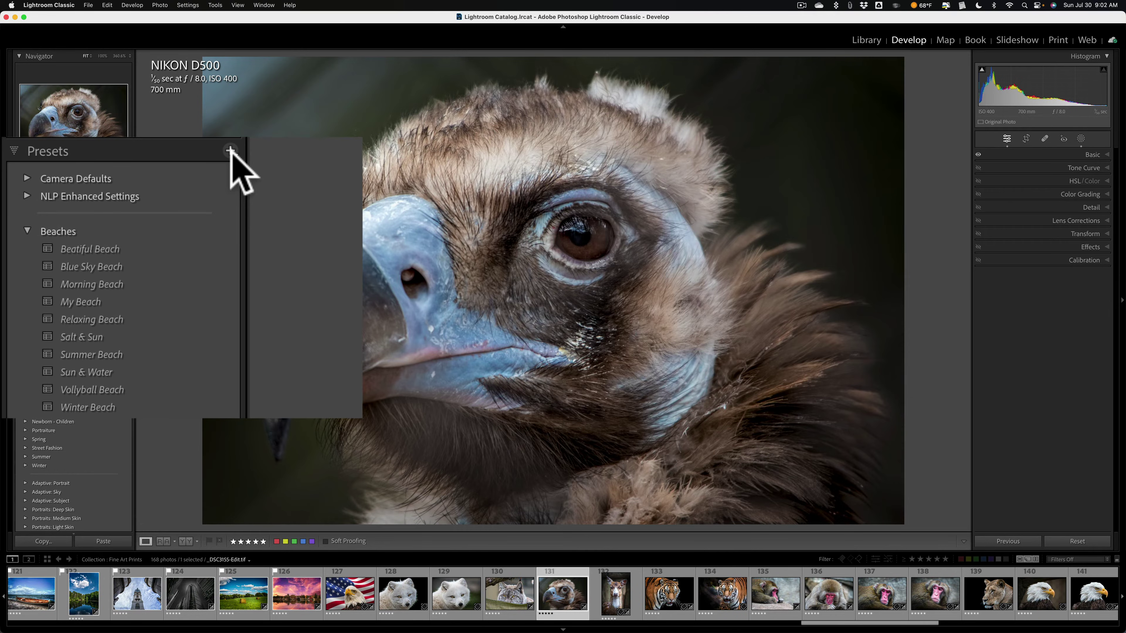
{"action": "left_click", "coordinate": [230, 151]}
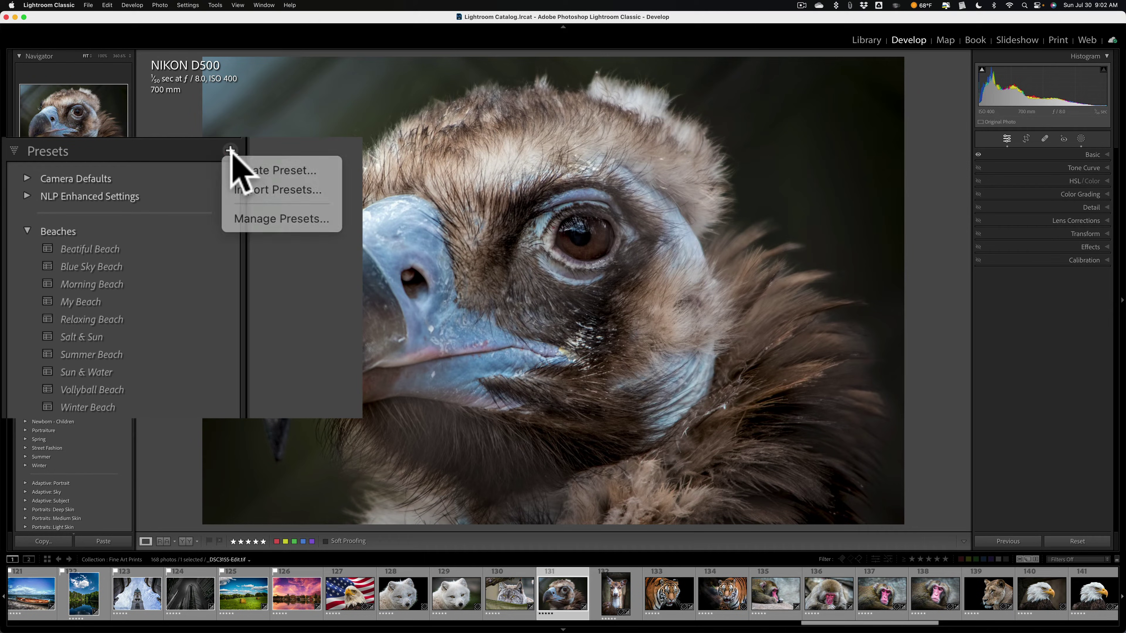
{"action": "left_click", "coordinate": [264, 190]}
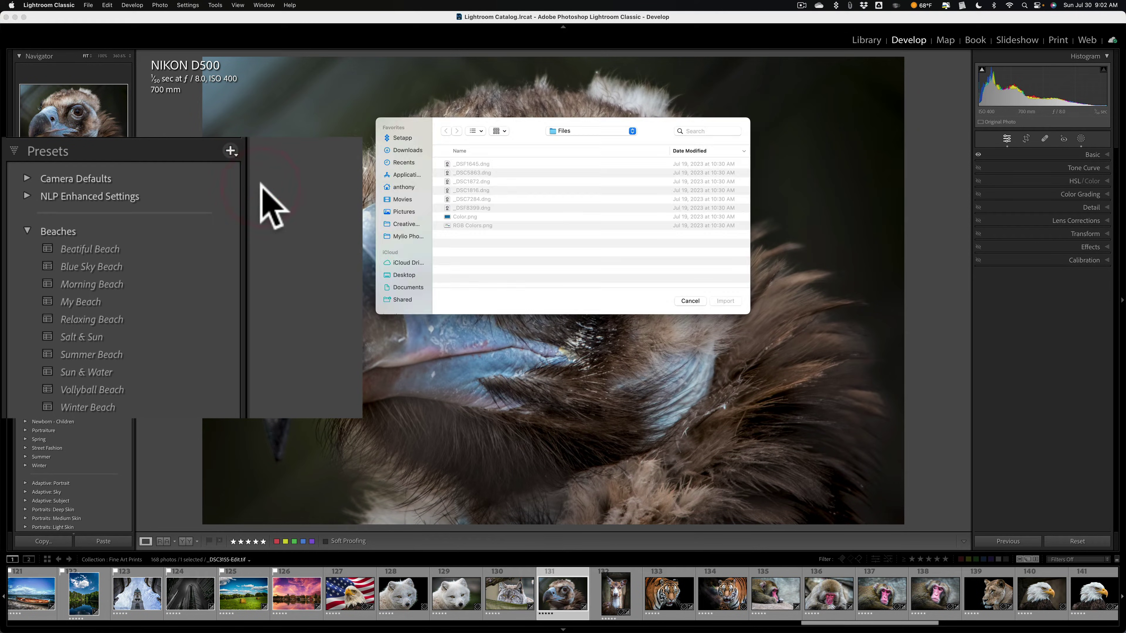
{"action": "left_click", "coordinate": [403, 275]}
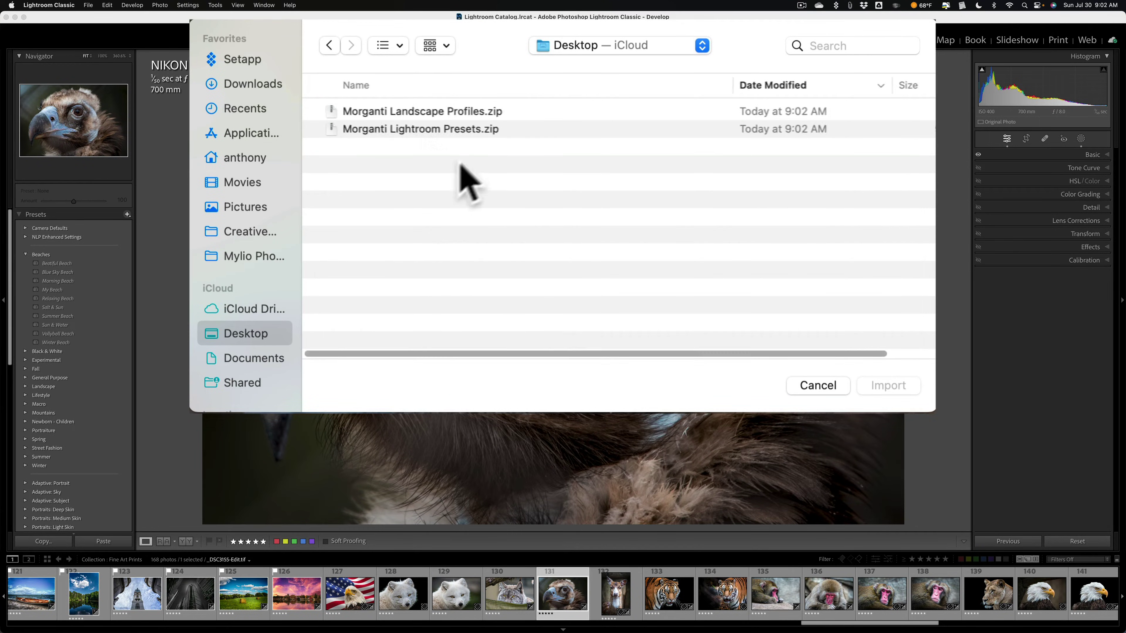
{"action": "left_click", "coordinate": [419, 128]}
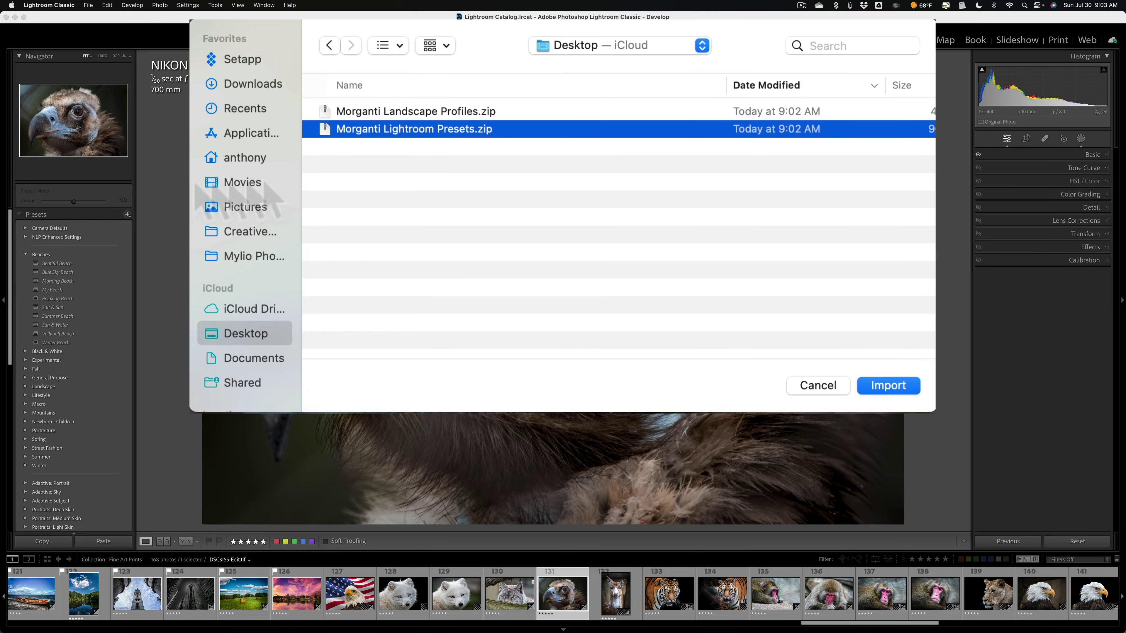
{"action": "key", "text": "Return"}
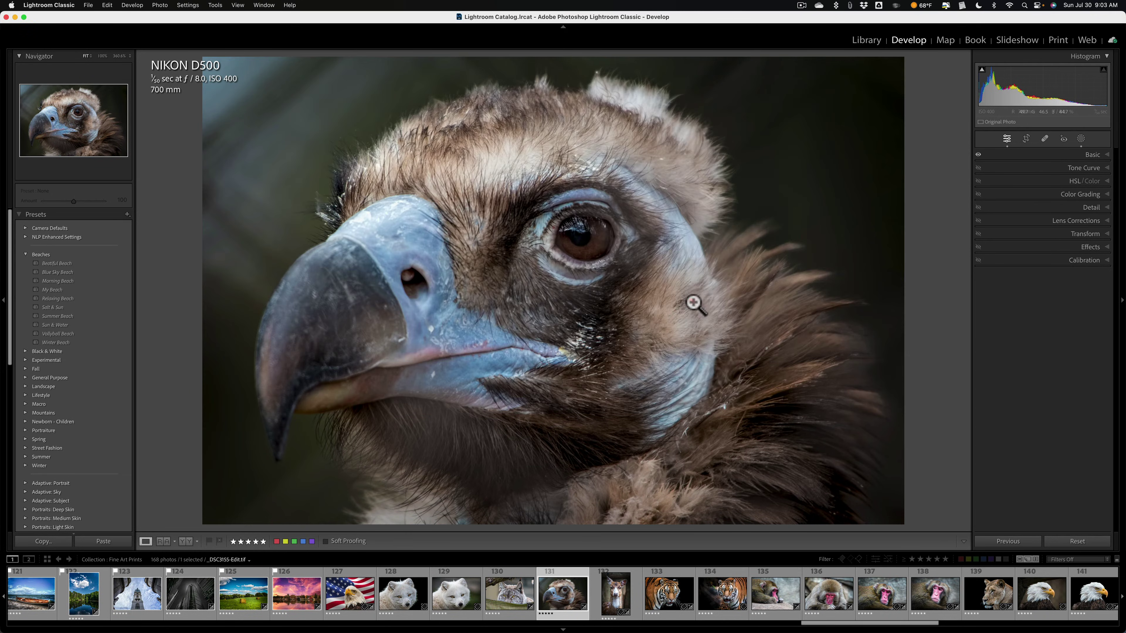
{"action": "left_click", "coordinate": [693, 303]}
- Expand the Basic section, open the profile import dialog from the Profile Browser, cancel it and close the browser
{"action": "left_click", "coordinate": [1085, 155]}
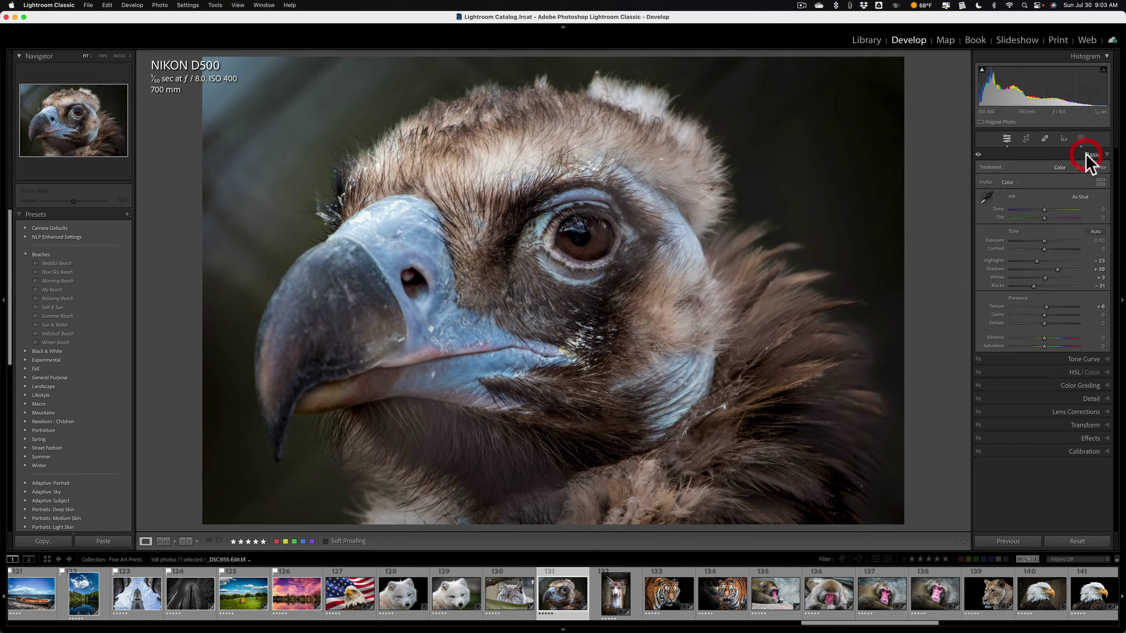
{"action": "left_click", "coordinate": [1081, 119]}
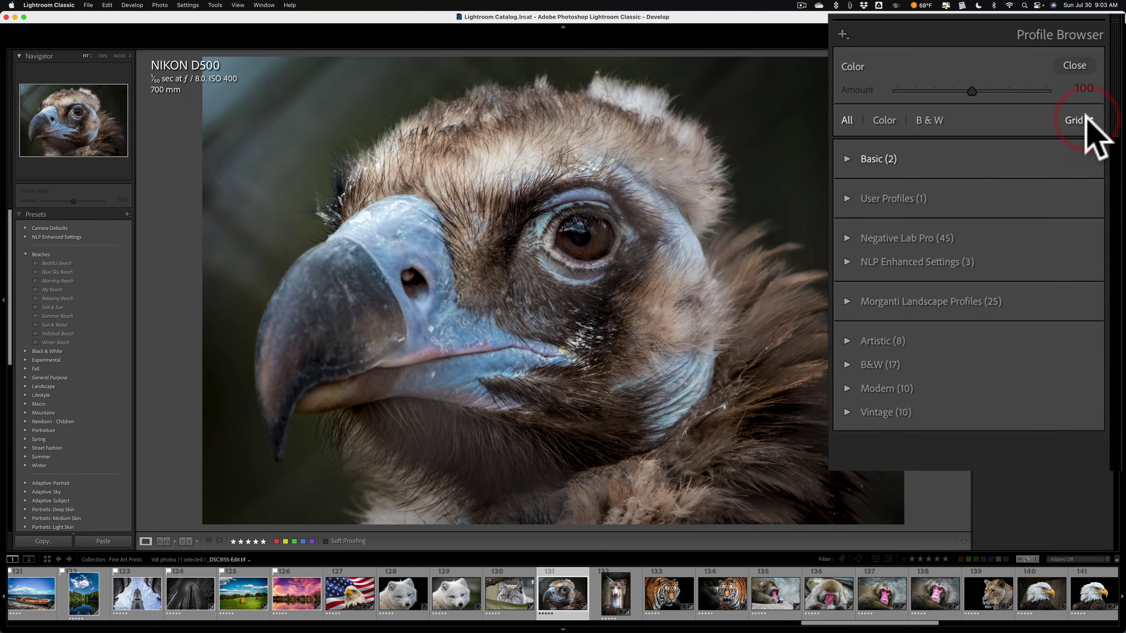
{"action": "left_click", "coordinate": [842, 34]}
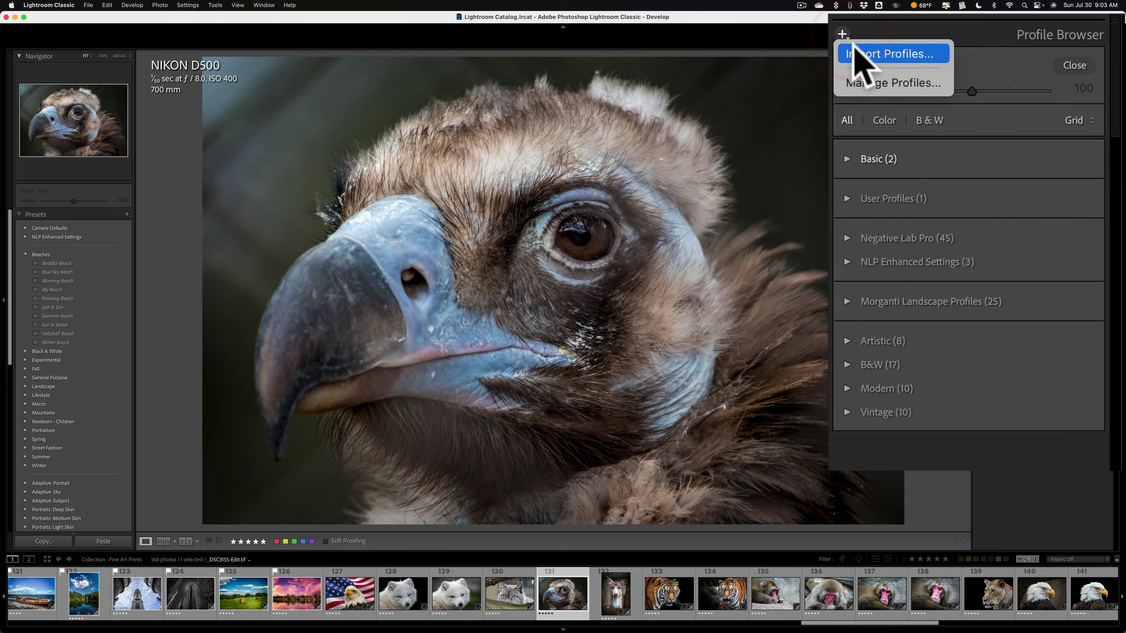
{"action": "left_click", "coordinate": [866, 54]}
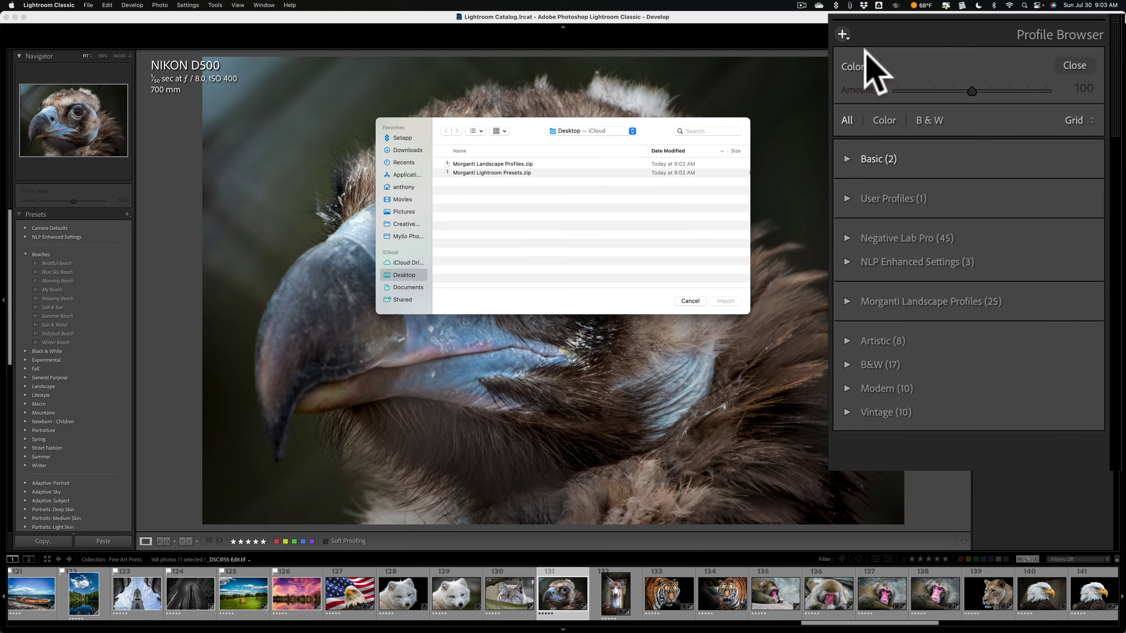
{"action": "left_click", "coordinate": [690, 301]}
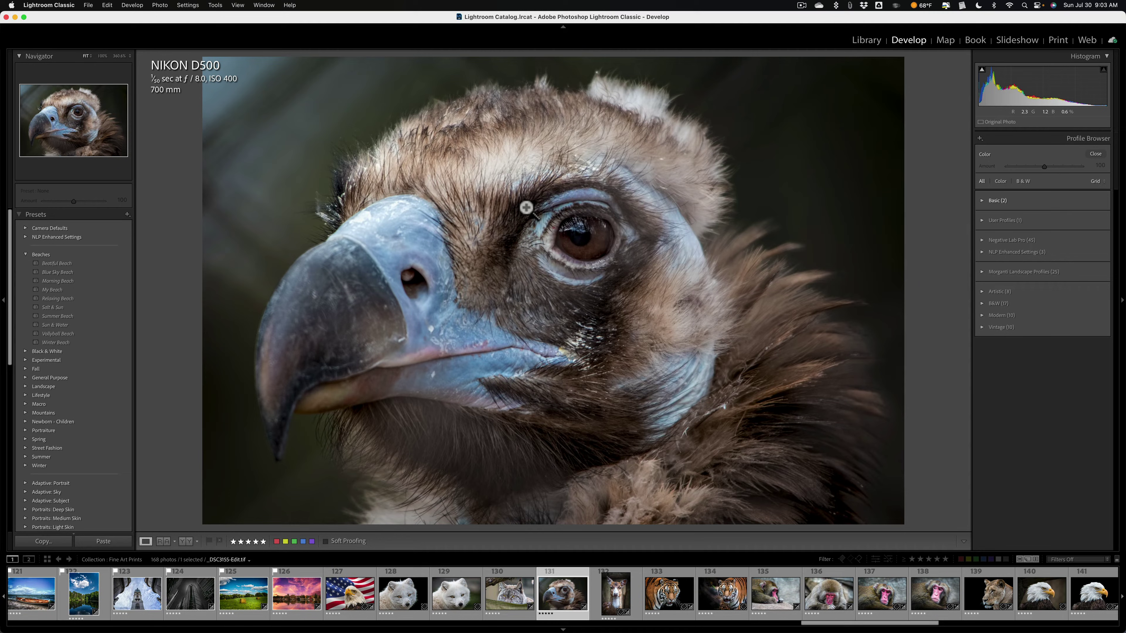
{"action": "left_click", "coordinate": [1095, 154]}
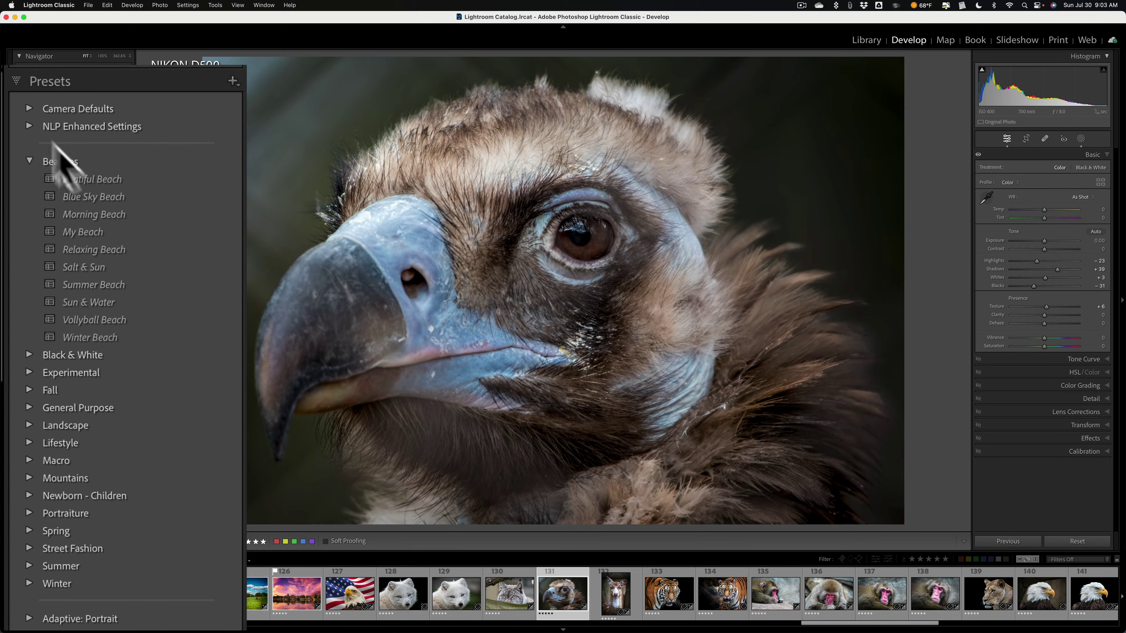
- Collapse the Beaches preset group and set the Sharpening amount to 21 in the Detail section
{"action": "left_click", "coordinate": [29, 161]}
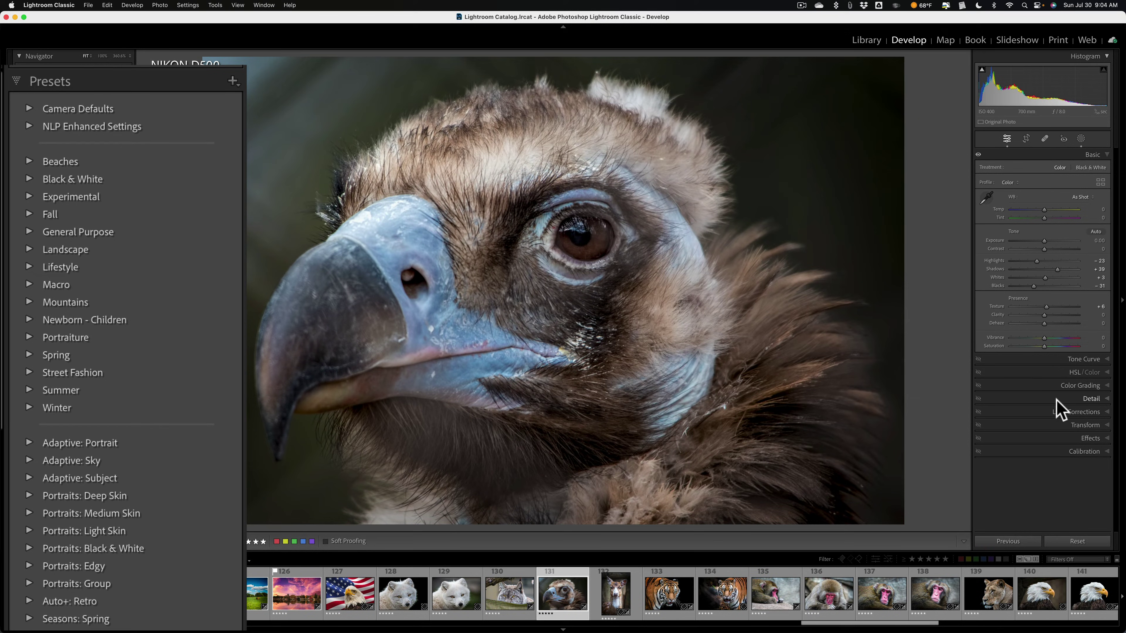
{"action": "left_click", "coordinate": [1088, 399]}
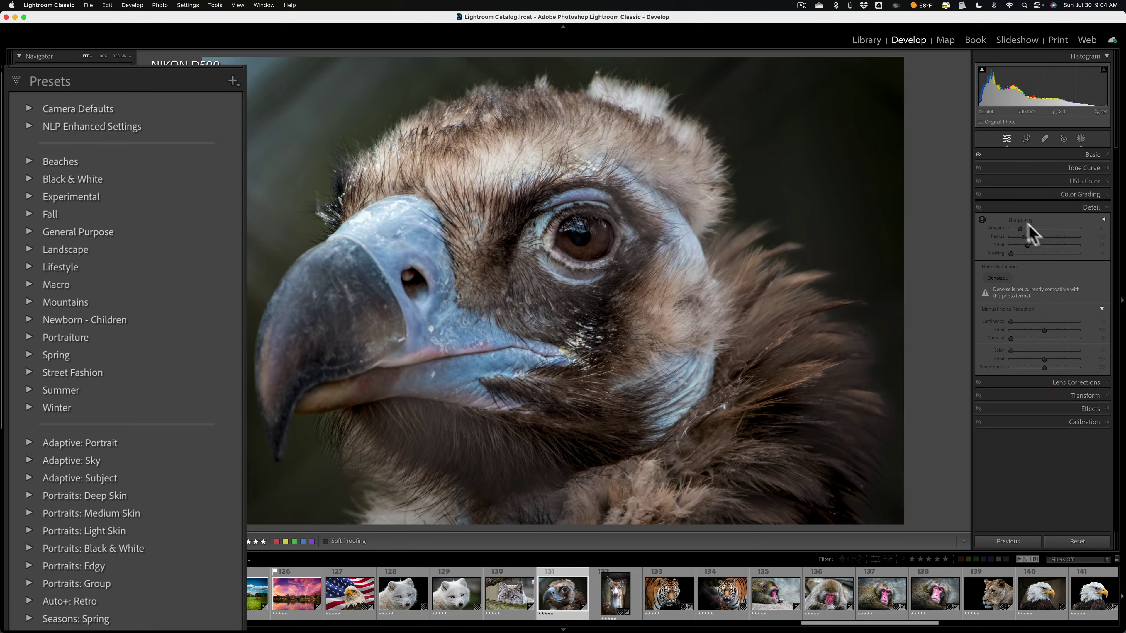
{"action": "left_click", "coordinate": [1029, 232]}
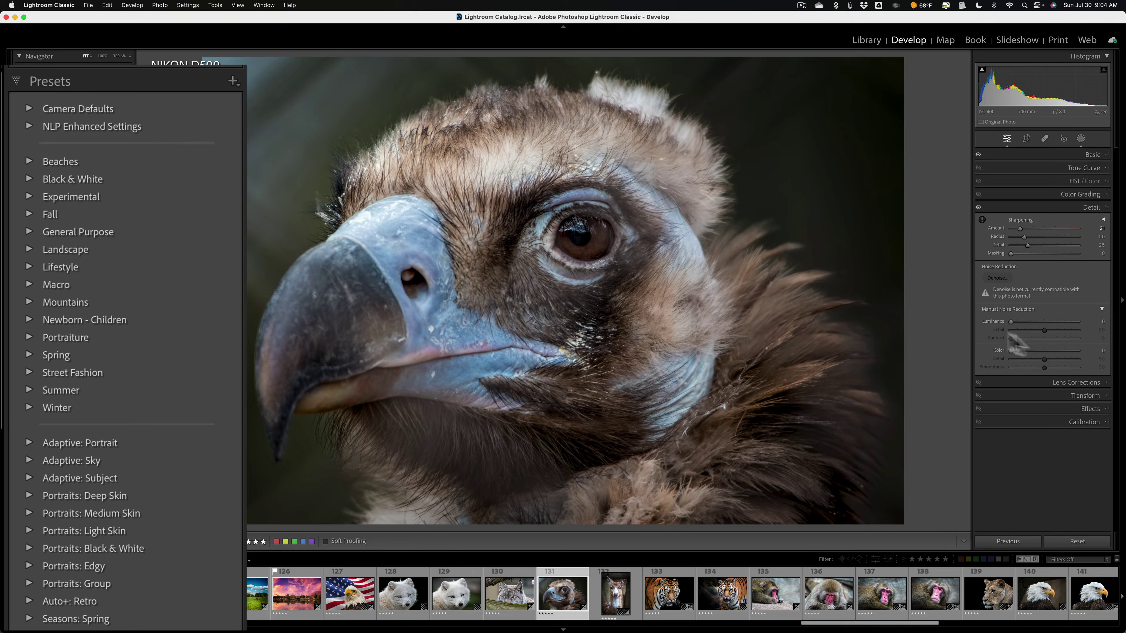
{"action": "left_click", "coordinate": [1092, 209]}
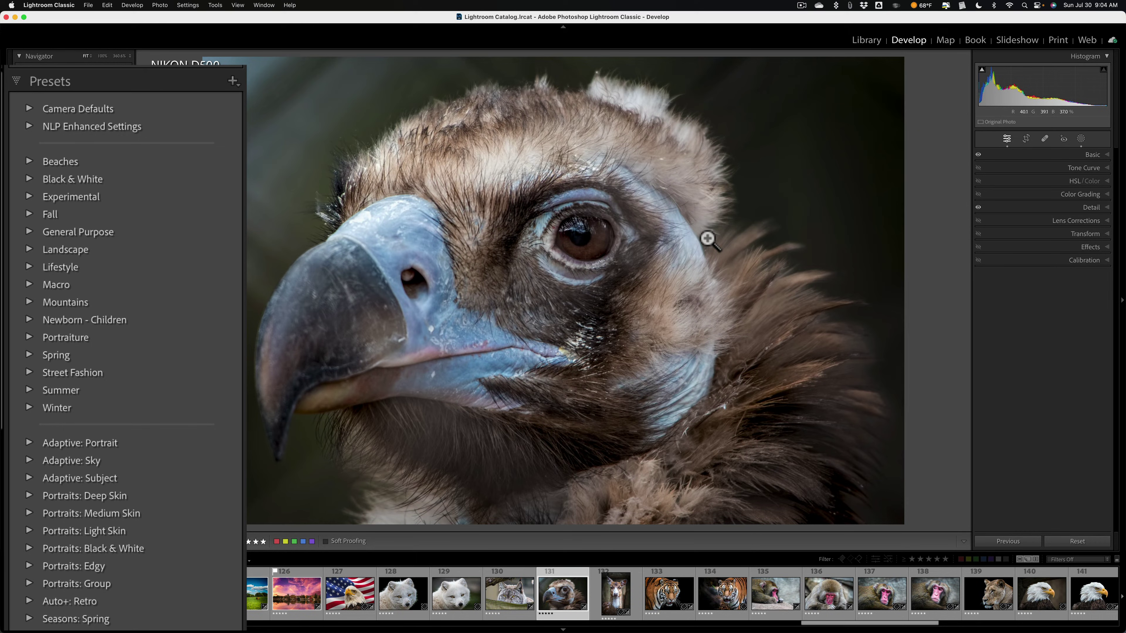
- Expand the Camera Defaults presets, reveal A7Riv Default in Finder and look through its Settings folder
{"action": "left_click", "coordinate": [30, 109]}
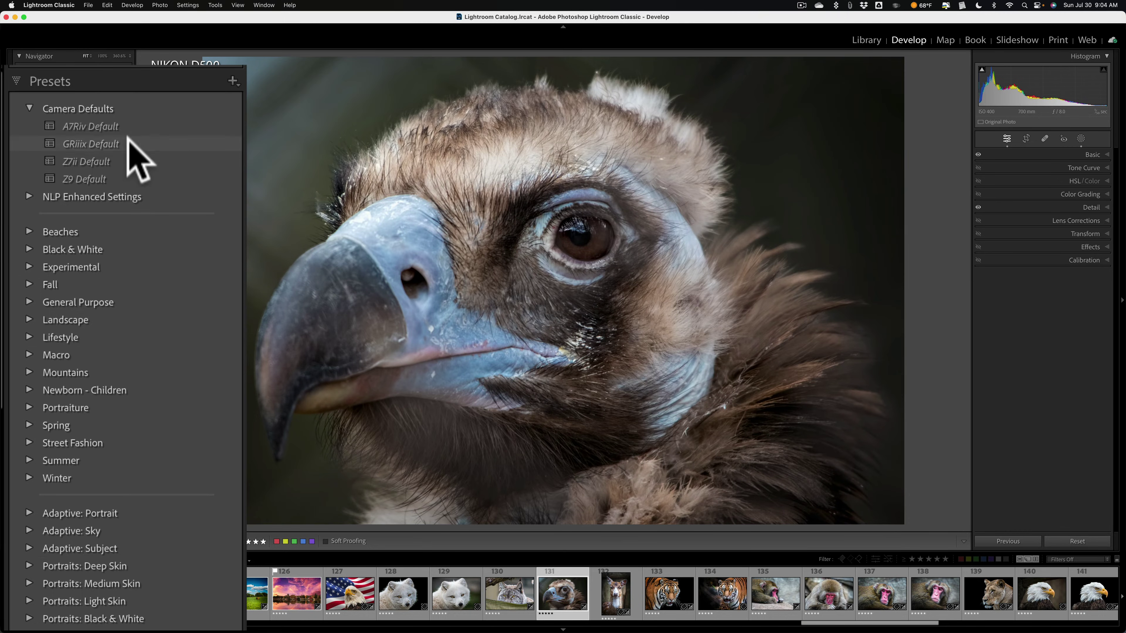
{"action": "right_click", "coordinate": [143, 121]}
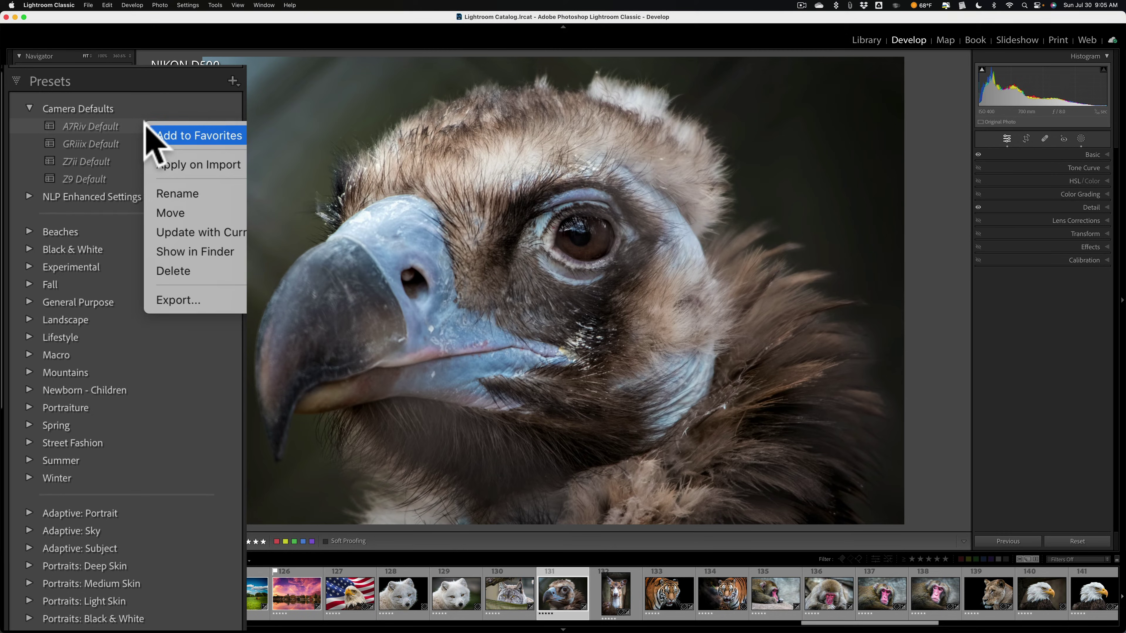
{"action": "left_click", "coordinate": [195, 252]}
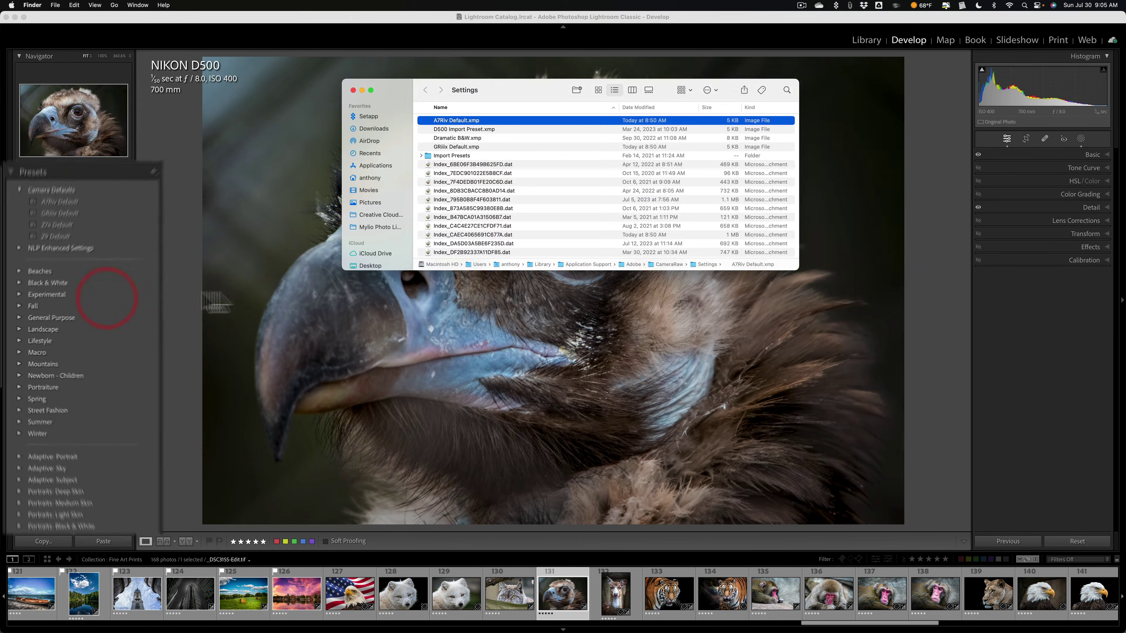
{"action": "scroll", "coordinate": [520, 204], "scroll_direction": "down", "scroll_amount": 3}
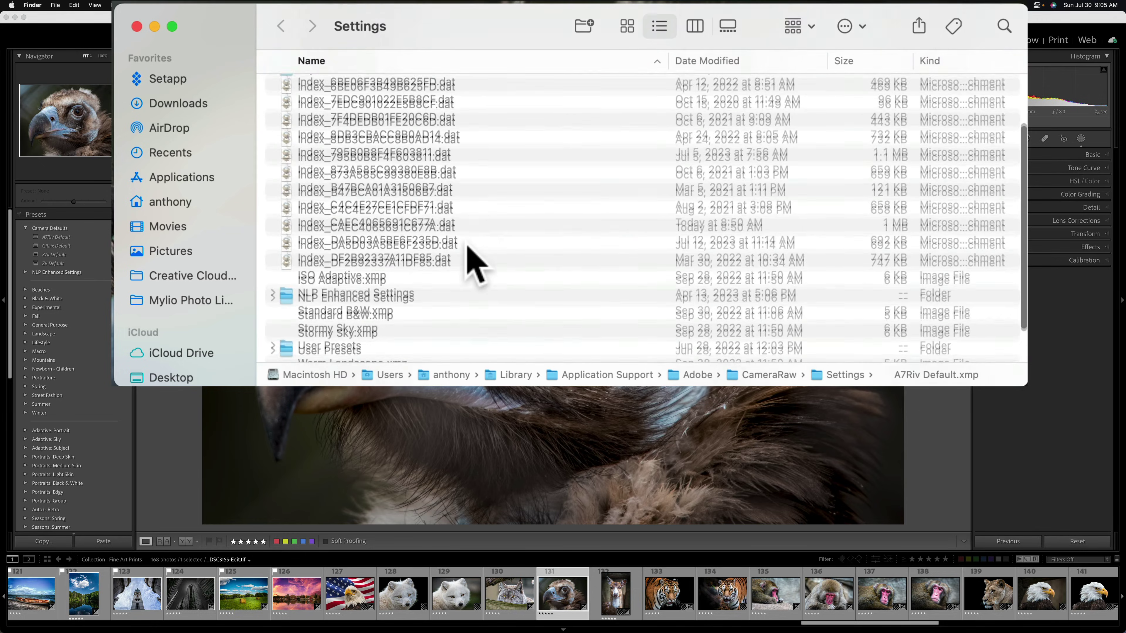
{"action": "scroll", "coordinate": [474, 264], "scroll_direction": "down", "scroll_amount": 2}
{"action": "scroll", "coordinate": [475, 264], "scroll_direction": "up", "scroll_amount": 5}
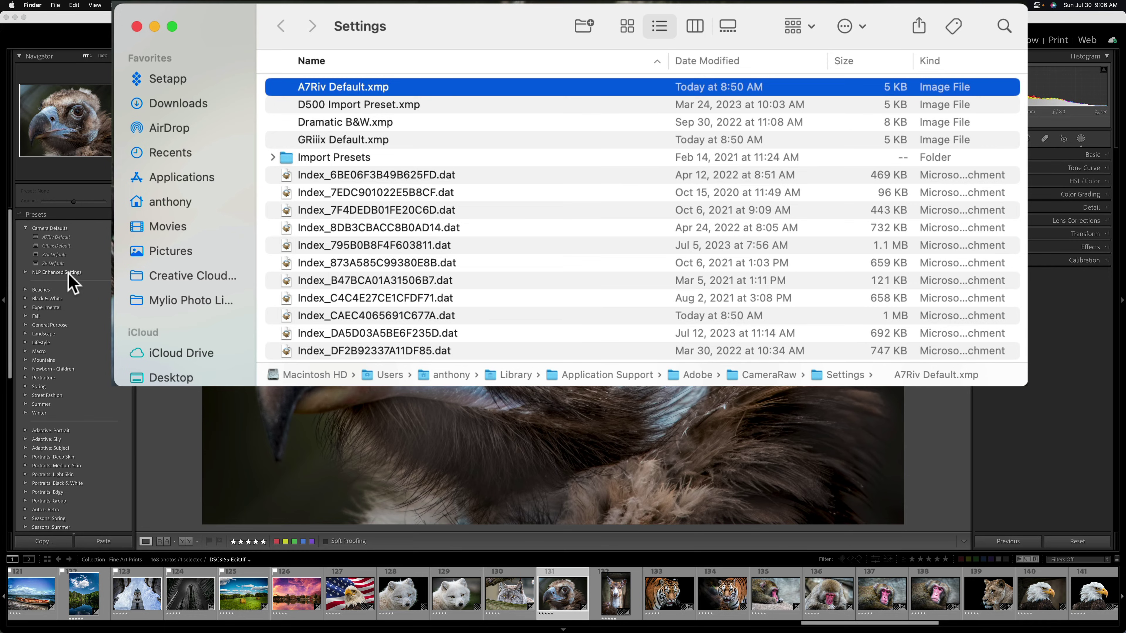
- Expand the NLP Enhanced Settings folder, look through its preset files and collapse it again
{"action": "scroll", "coordinate": [365, 252], "scroll_direction": "down", "scroll_amount": 5}
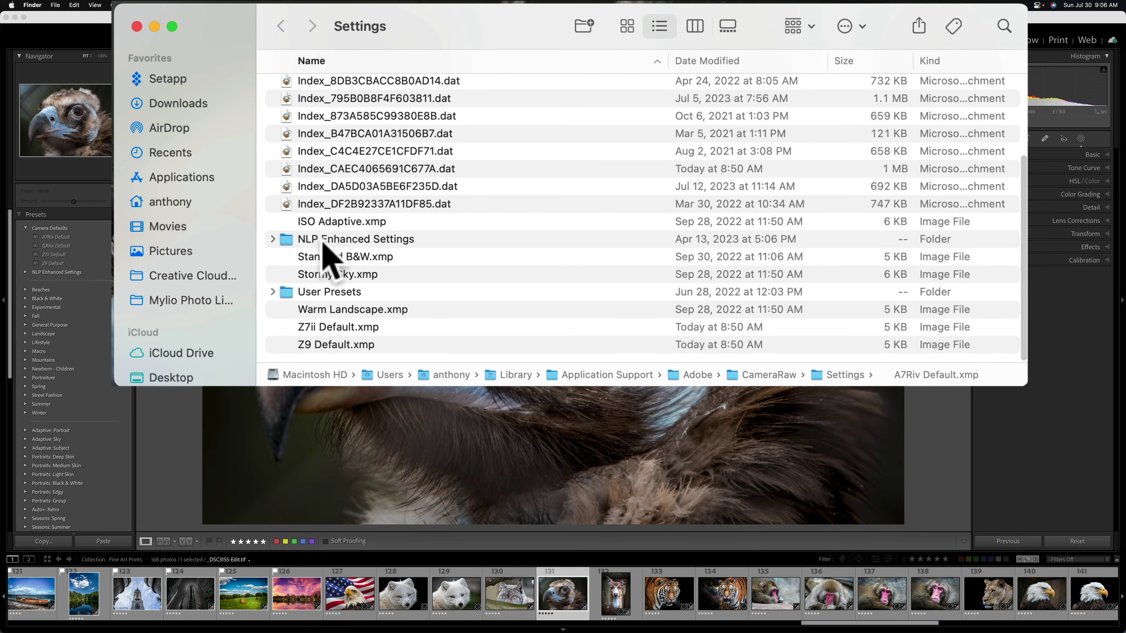
{"action": "left_click", "coordinate": [272, 239]}
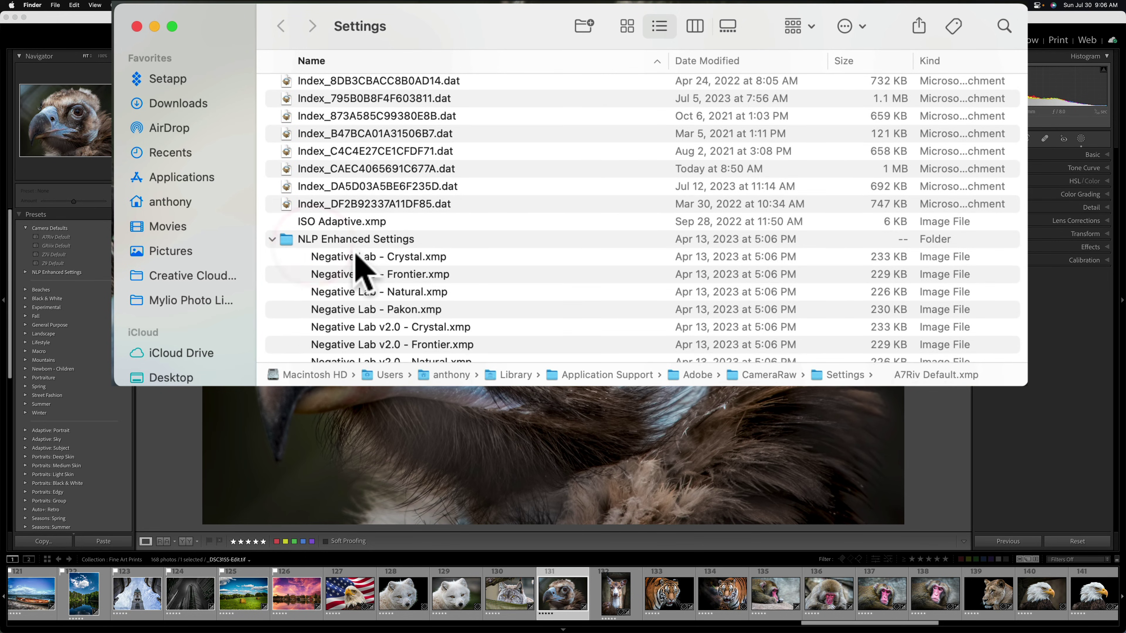
{"action": "scroll", "coordinate": [357, 256], "scroll_direction": "down", "scroll_amount": 15}
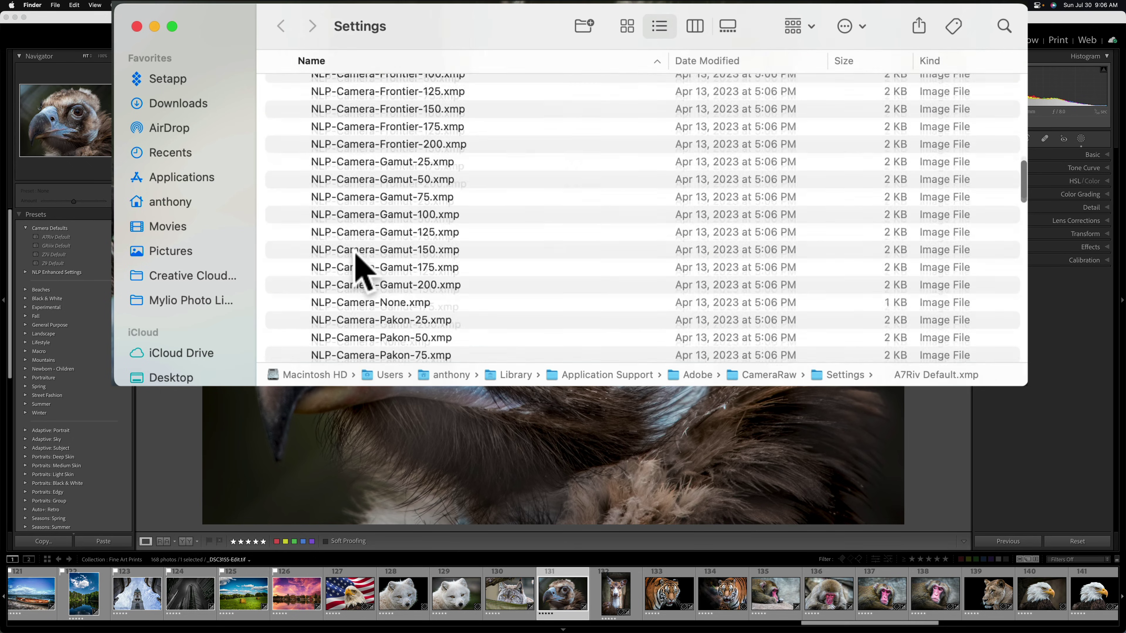
{"action": "scroll", "coordinate": [358, 256], "scroll_direction": "up", "scroll_amount": 15}
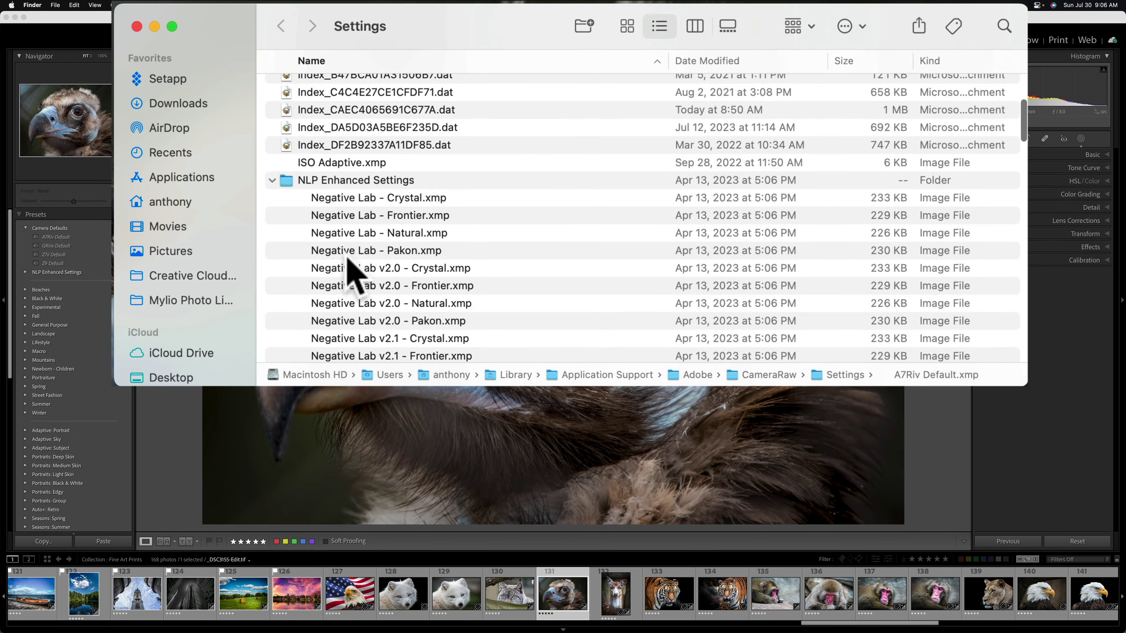
{"action": "left_click", "coordinate": [273, 181]}
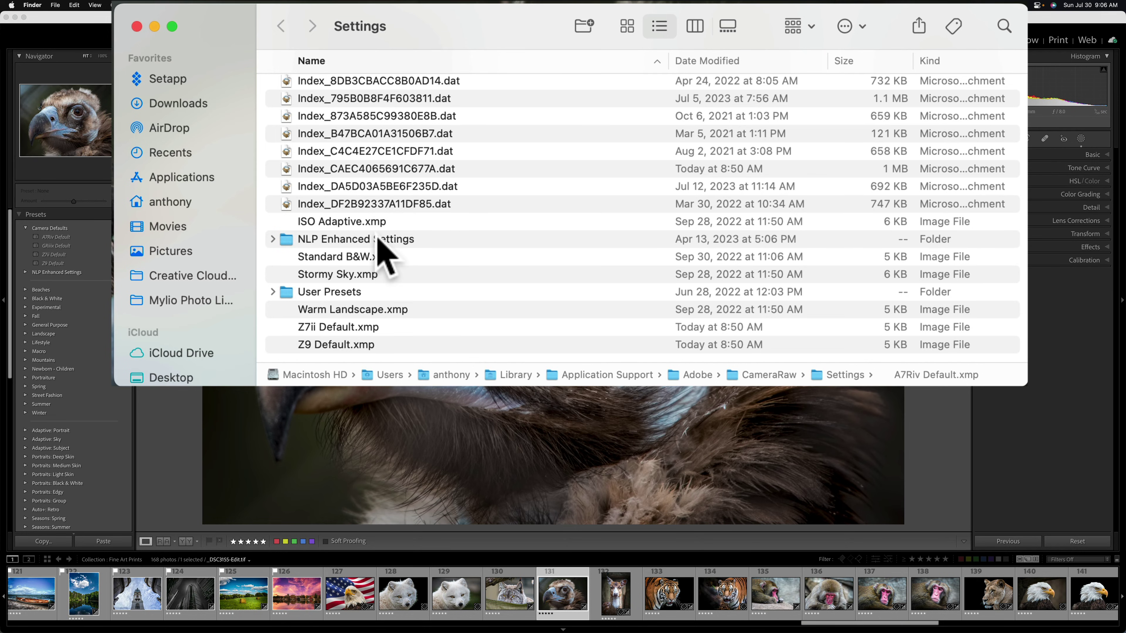
- Expand and collapse the User Presets folder to check its contents, and close the Finder window
{"action": "left_click", "coordinate": [272, 292]}
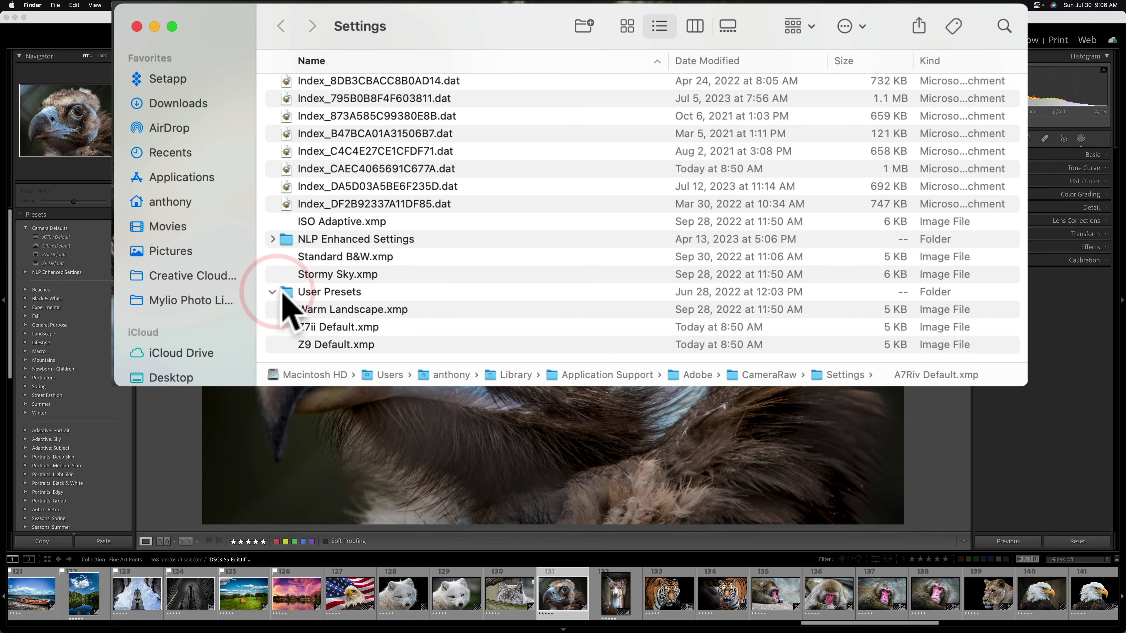
{"action": "left_click", "coordinate": [288, 294]}
{"action": "scroll", "coordinate": [319, 311], "scroll_direction": "up", "scroll_amount": 5}
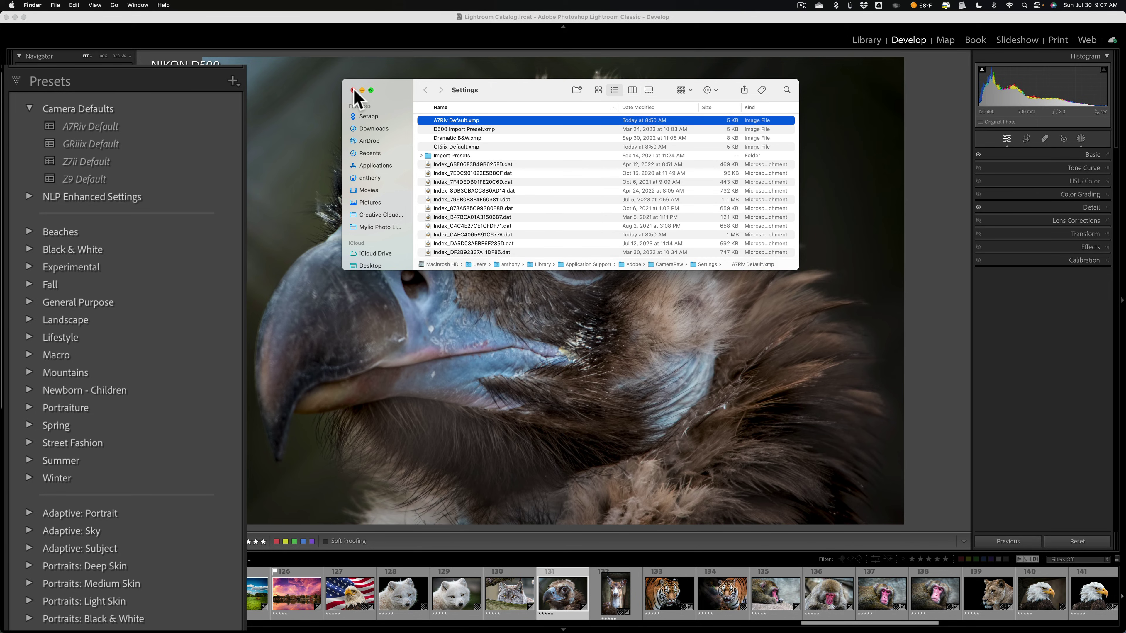
{"action": "left_click", "coordinate": [352, 90]}
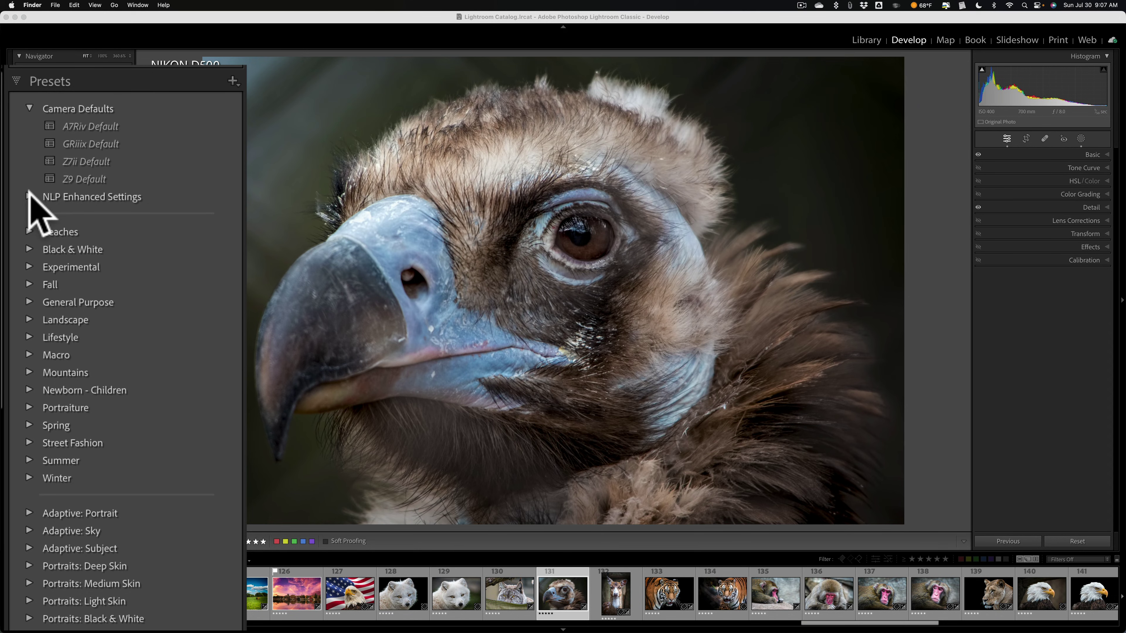
- Expand the NLP Enhanced Settings preset group, check the actions available for NLP-2.3-Crystal-25, and collapse the group
{"action": "left_click", "coordinate": [29, 196]}
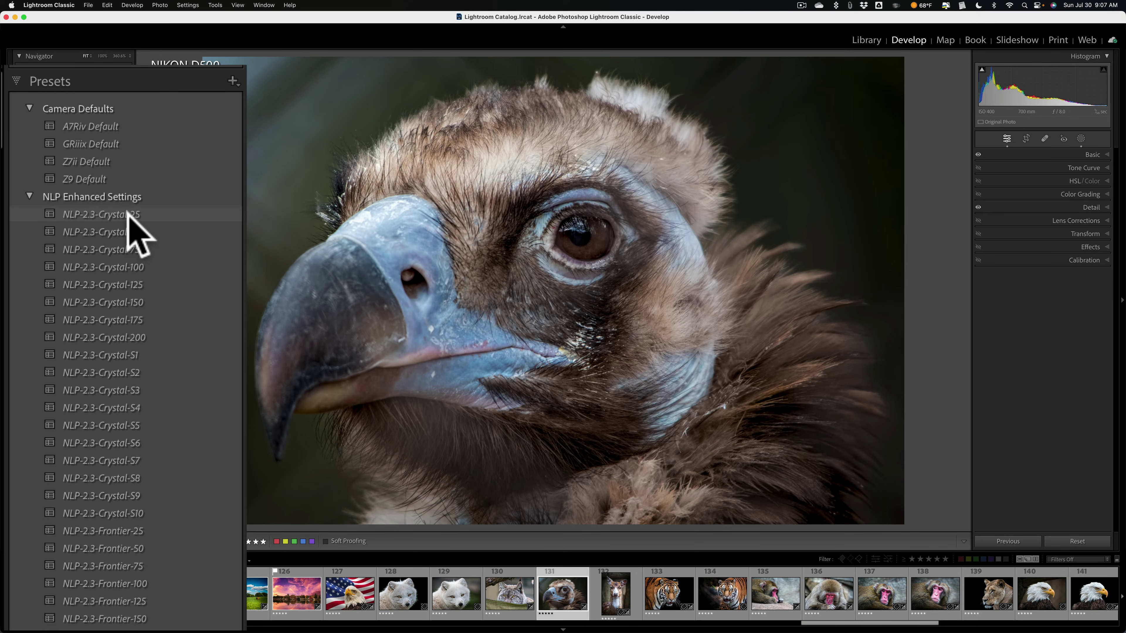
{"action": "right_click", "coordinate": [129, 214]}
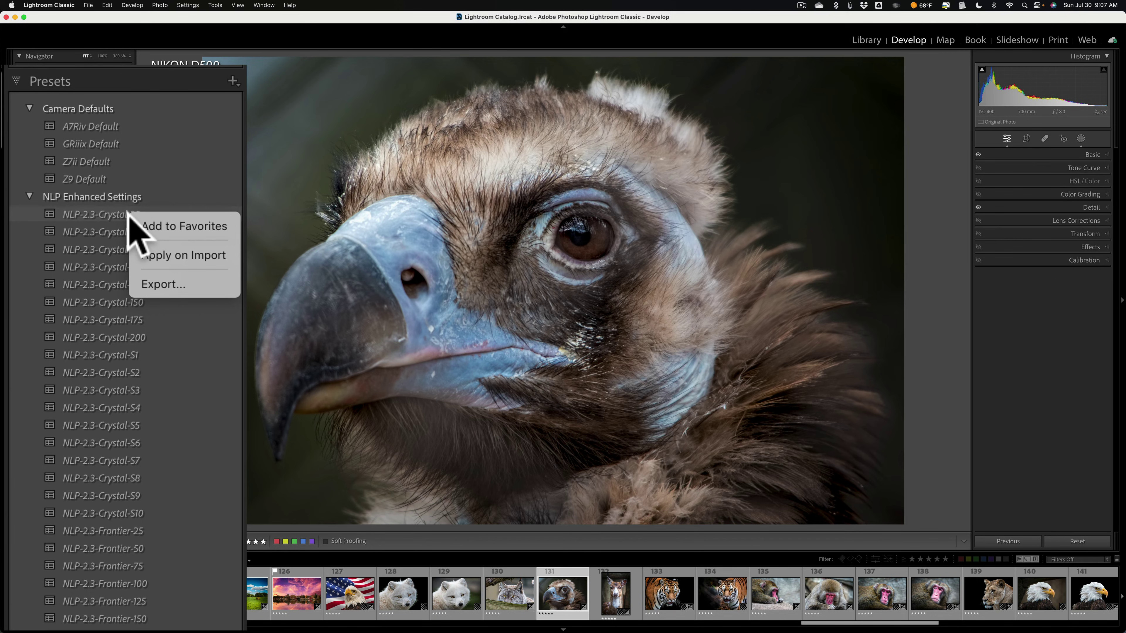
{"action": "left_click", "coordinate": [24, 195]}
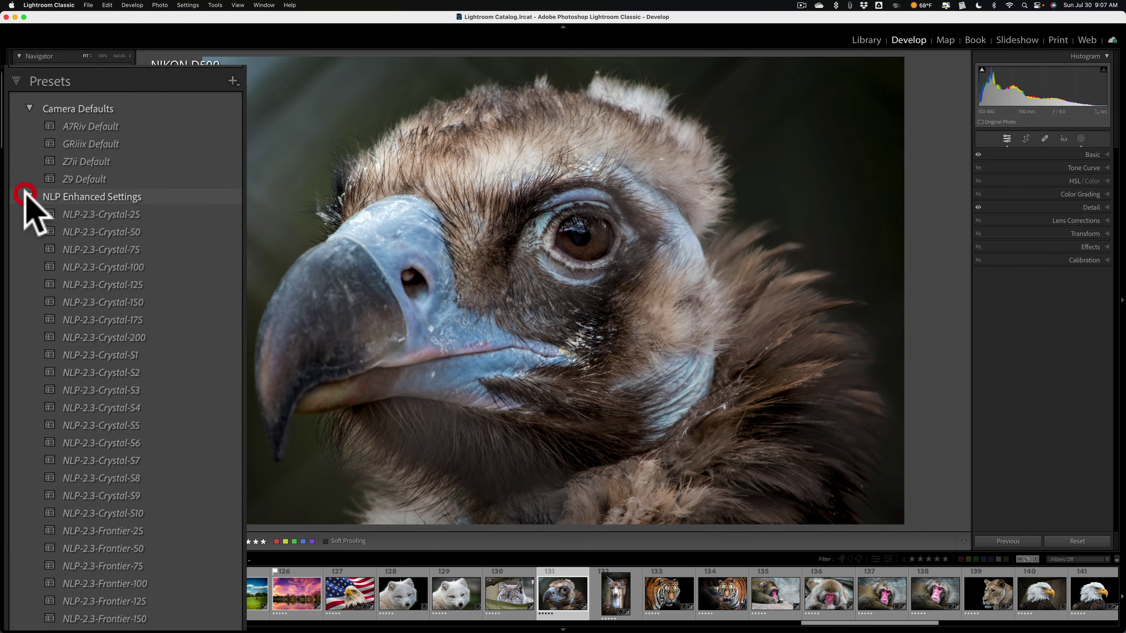
{"action": "left_click", "coordinate": [29, 196]}
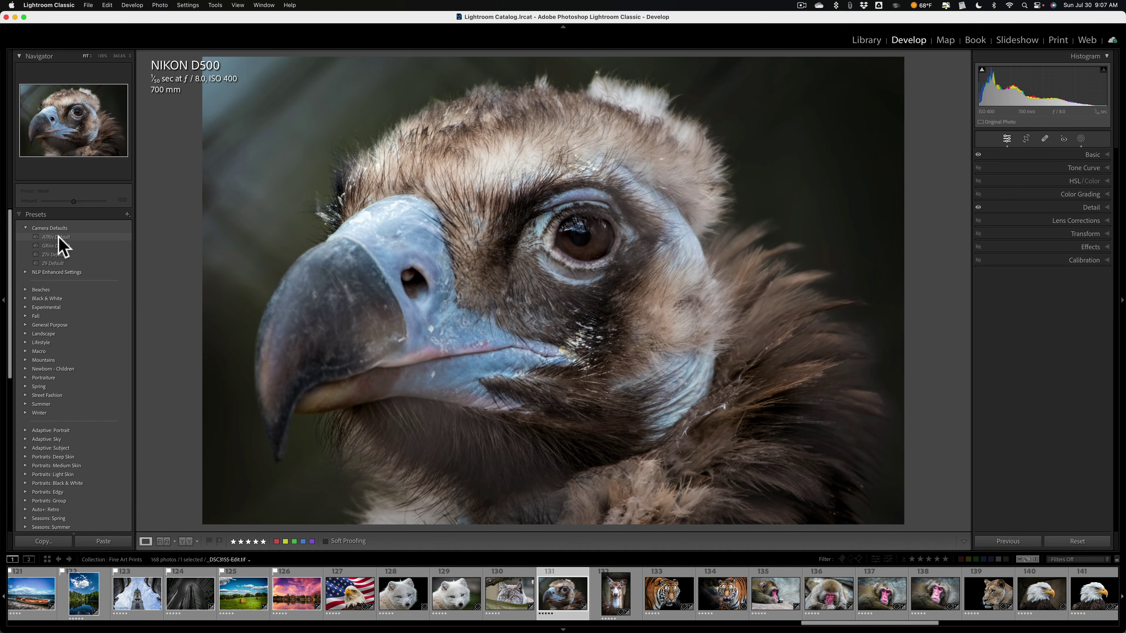
- Reveal the A7Riv Default preset in Finder again, look over the Settings folder, close it and return to Lightroom
{"action": "right_click", "coordinate": [59, 237]}
{"action": "left_click", "coordinate": [83, 302]}
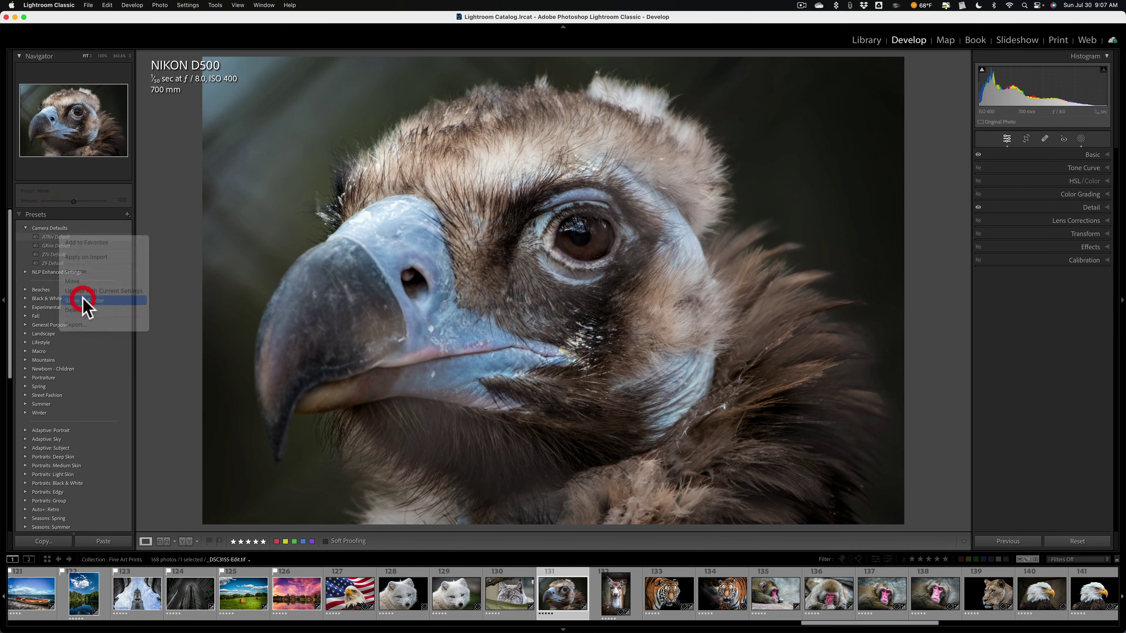
{"action": "scroll", "coordinate": [478, 163], "scroll_direction": "down", "scroll_amount": 3}
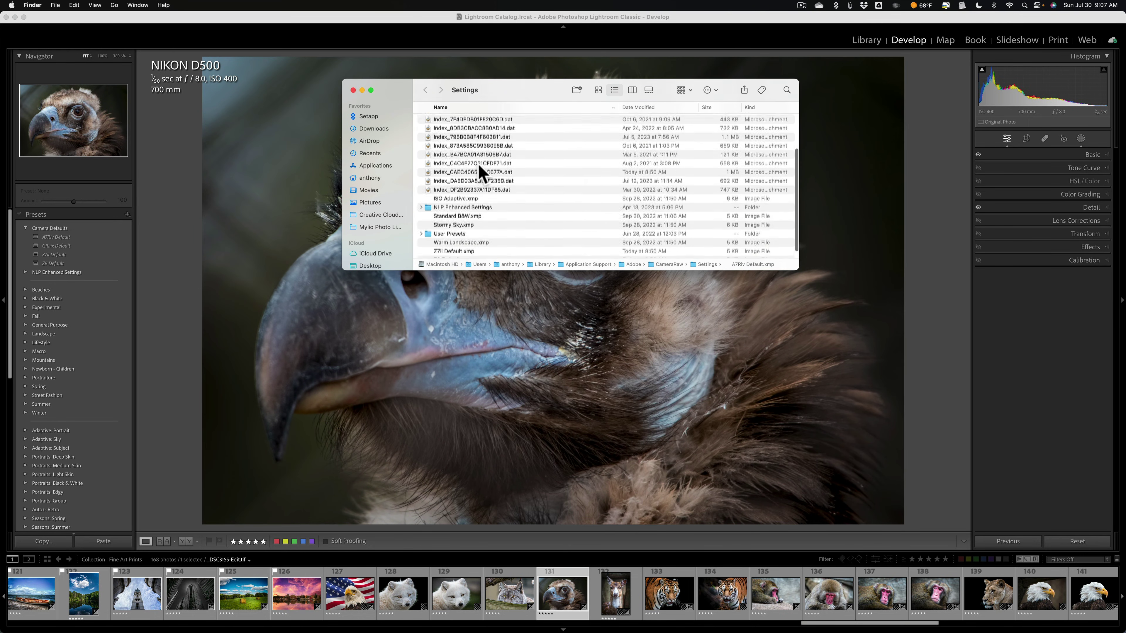
{"action": "scroll", "coordinate": [478, 163], "scroll_direction": "down", "scroll_amount": 1}
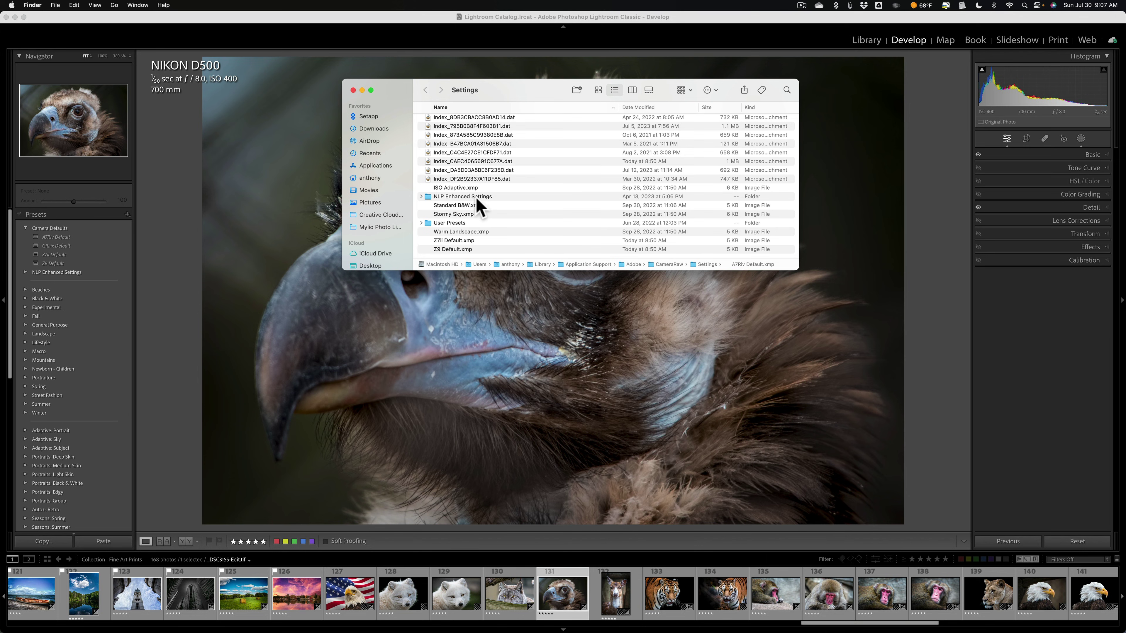
{"action": "scroll", "coordinate": [477, 202], "scroll_direction": "up", "scroll_amount": 5}
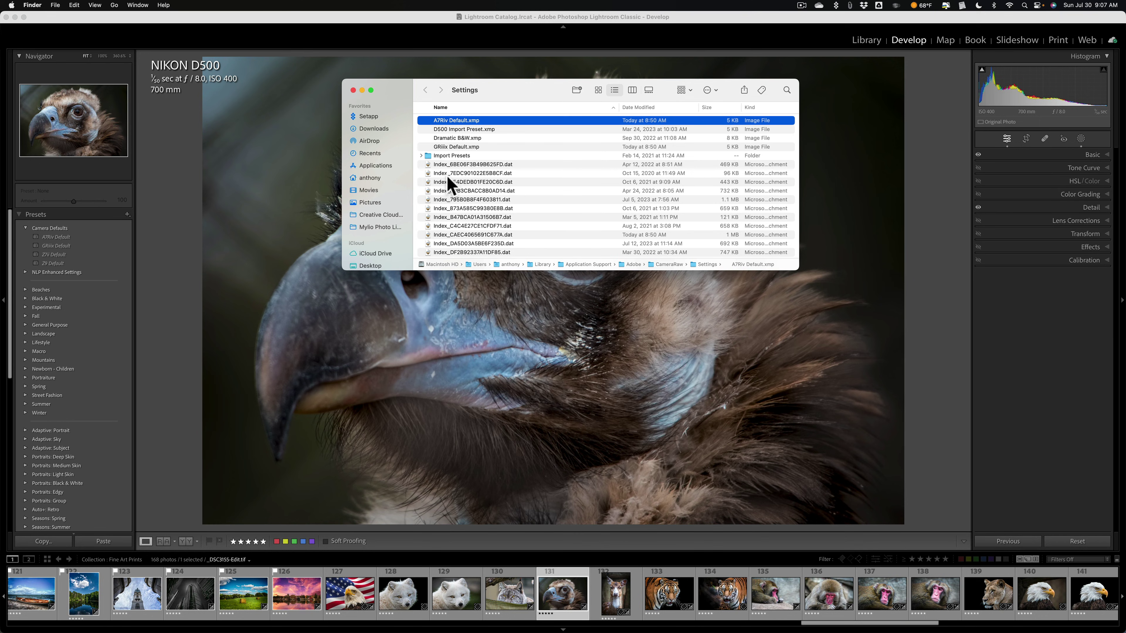
{"action": "left_click", "coordinate": [352, 90]}
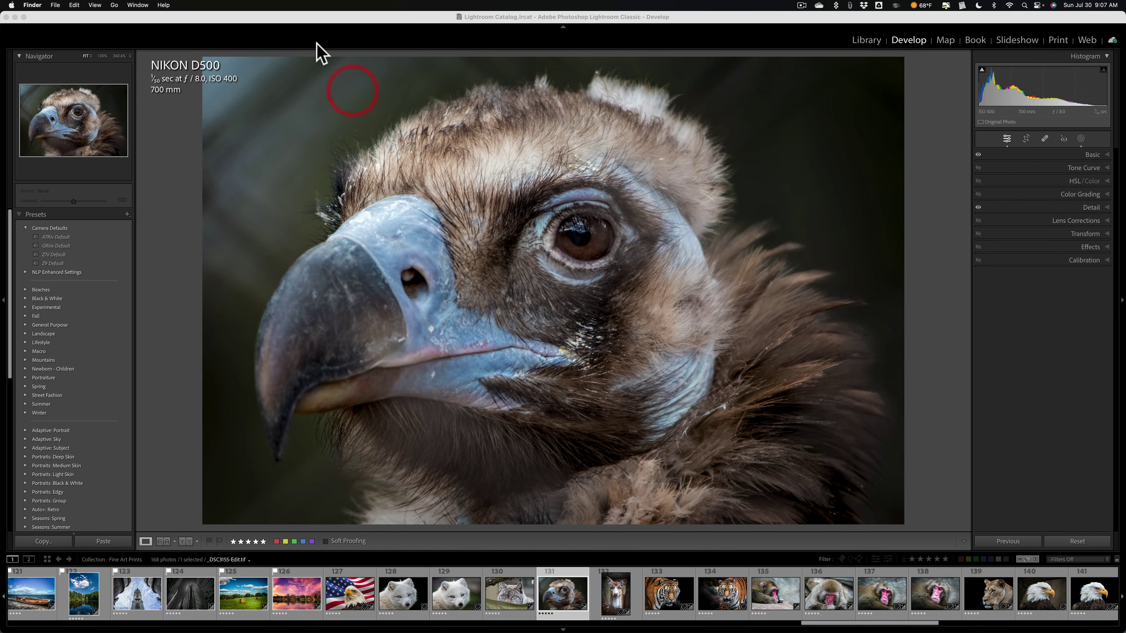
{"action": "left_click", "coordinate": [318, 41]}
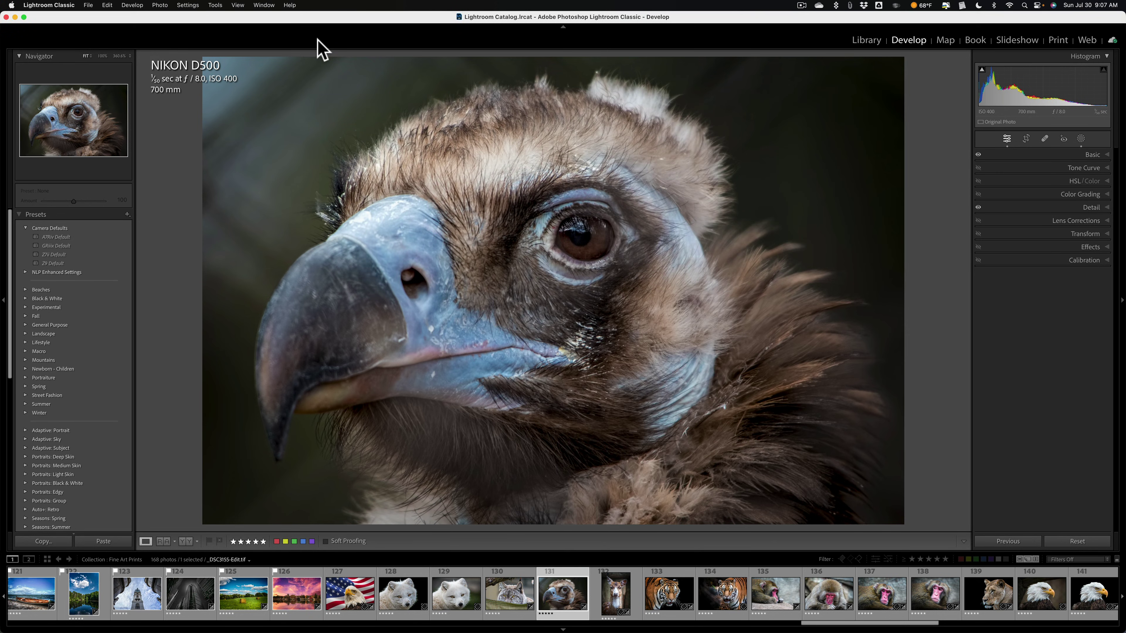